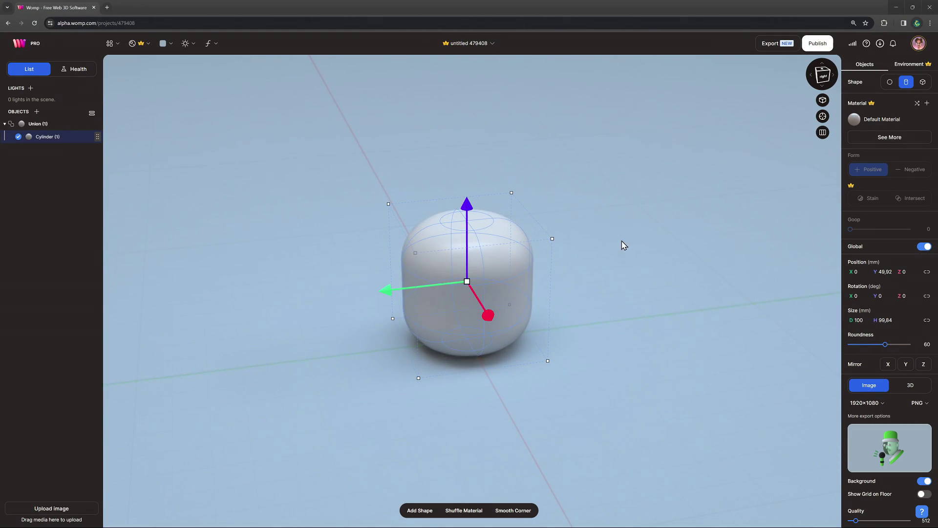
Duplicate the cylinder, raise and shrink the copy, make it cut into the body, and soften it with goop.
{"action": "key", "text": "ctrl+d"}
{"action": "left_click_drag", "start_coordinate": [467, 208], "coordinate": [467, 176]}
{"action": "left_click_drag", "start_coordinate": [447, 221], "coordinate": [446, 218]}
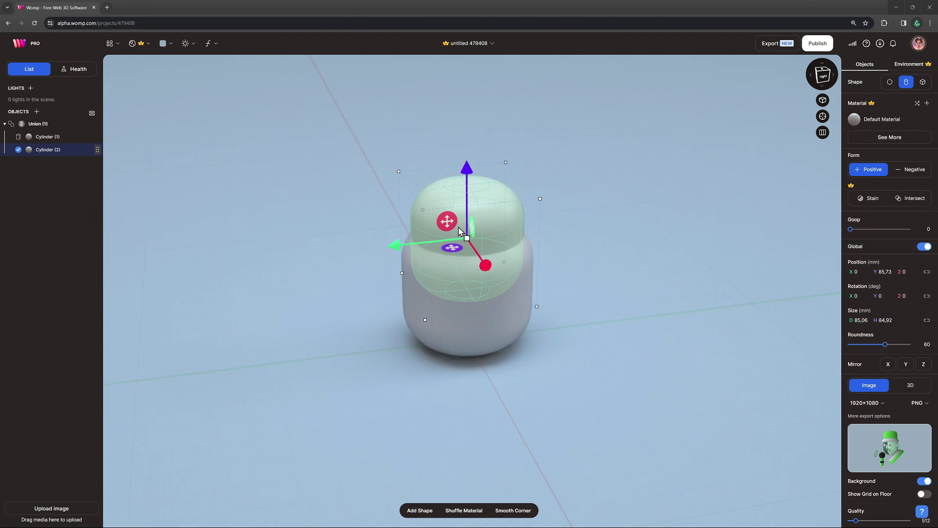
{"action": "left_click", "coordinate": [910, 170]}
{"action": "left_click_drag", "start_coordinate": [851, 243], "coordinate": [853, 249]}
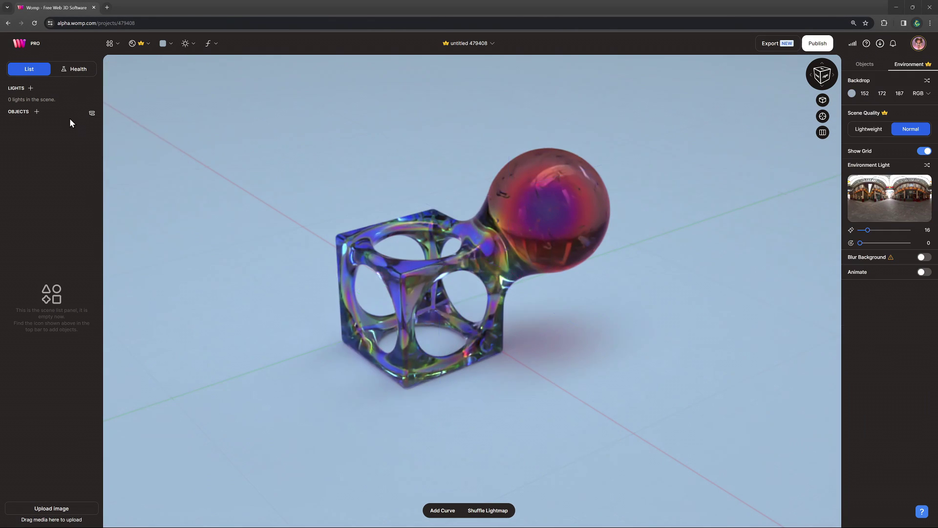
Add a cylinder to the scene from the shapes list.
{"action": "left_click", "coordinate": [113, 47]}
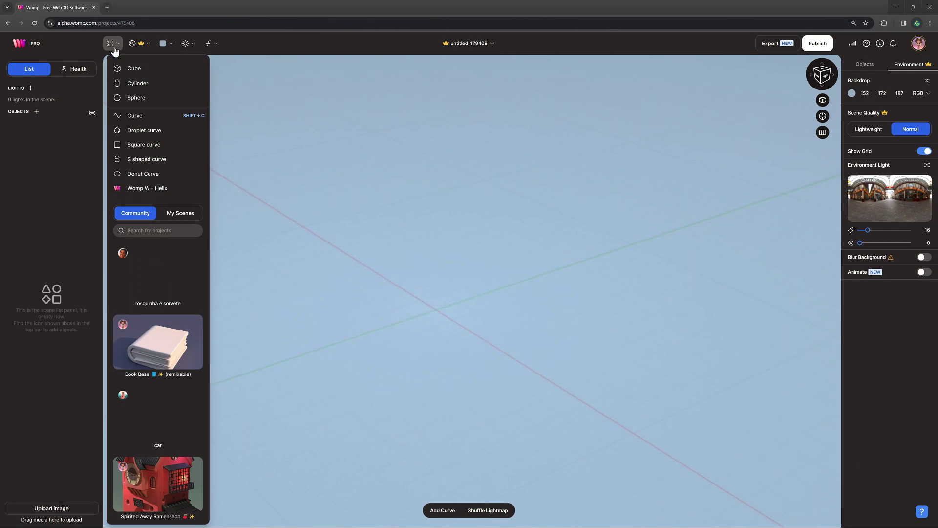
{"action": "left_click", "coordinate": [139, 84]}
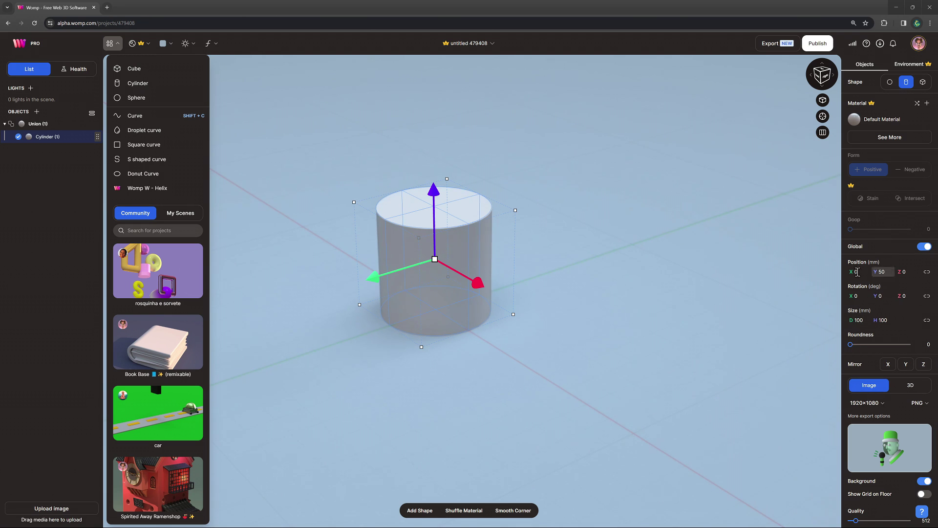
{"action": "left_click", "coordinate": [577, 271]}
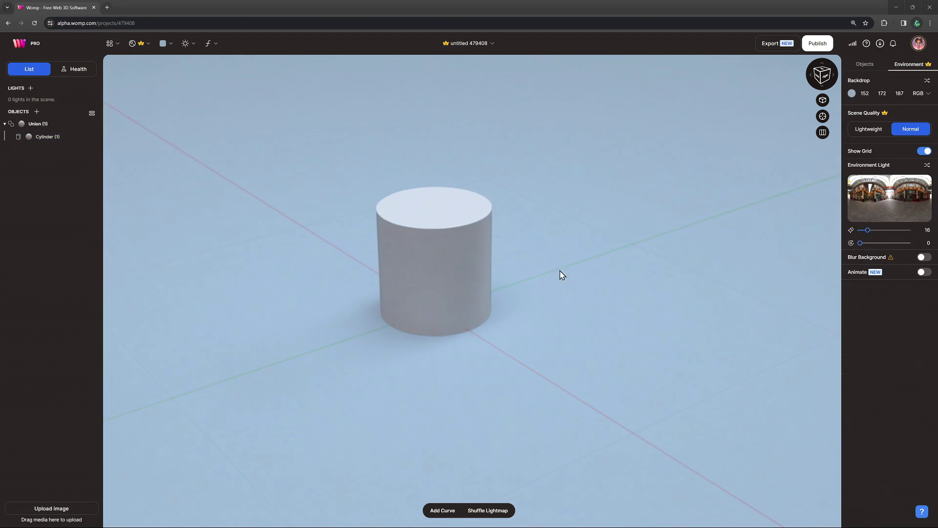
Adjust the cylinder's height and round its edges to roundness 60.
{"action": "left_click_drag", "start_coordinate": [562, 272], "coordinate": [505, 271]}
{"action": "left_click", "coordinate": [499, 266]}
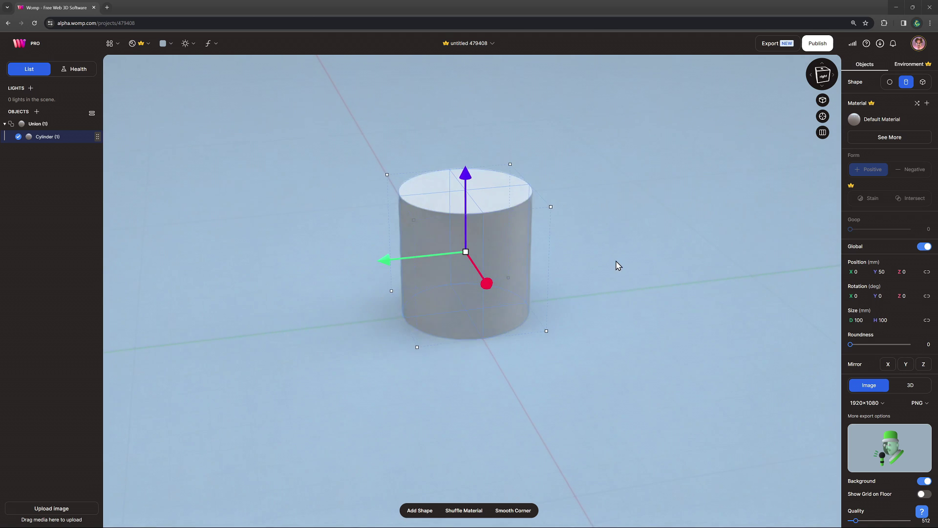
{"action": "mouse_move", "coordinate": [484, 245]}
{"action": "left_mouse_down"}
{"action": "mouse_move", "coordinate": [484, 205]}
{"action": "mouse_move", "coordinate": [484, 245]}
{"action": "left_mouse_up"}
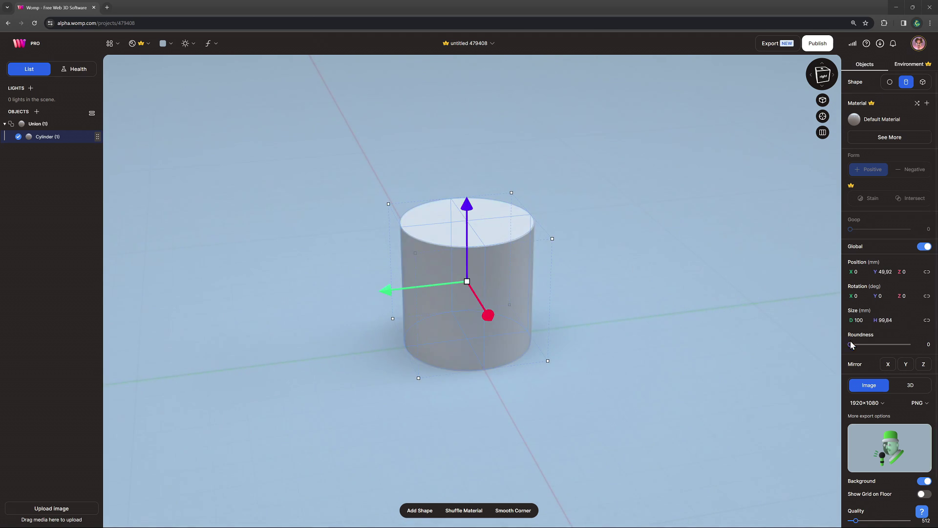
{"action": "left_click_drag", "start_coordinate": [851, 345], "coordinate": [886, 347]}
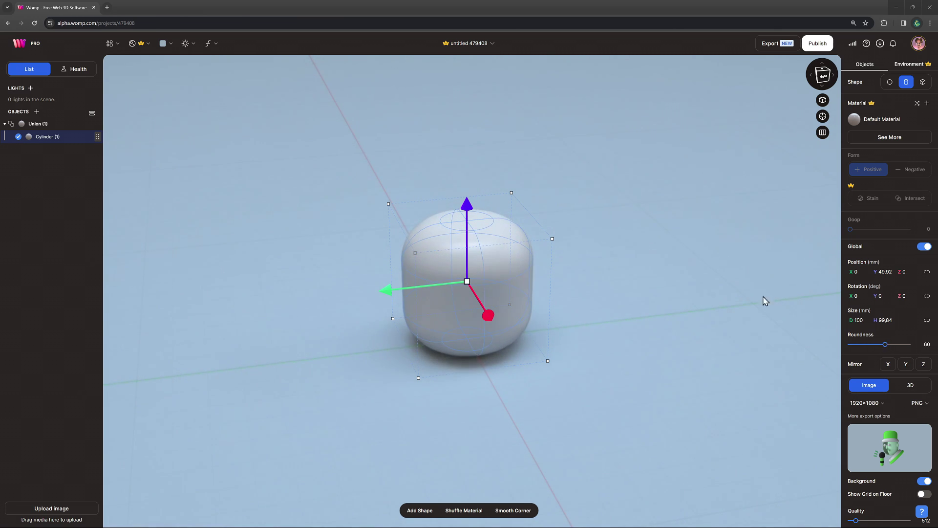
Paste a smaller Negative copy of the cylinder and sink it into the top at Y 73.65 mm.
{"action": "key", "text": "ctrl+v"}
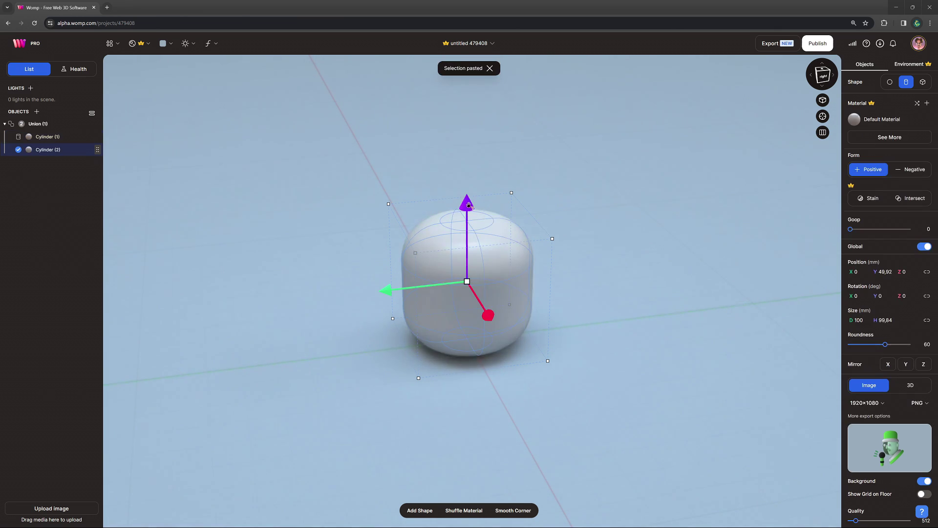
{"action": "mouse_move", "coordinate": [467, 204]}
{"action": "left_mouse_down"}
{"action": "mouse_move", "coordinate": [466, 151]}
{"action": "mouse_move", "coordinate": [463, 186]}
{"action": "left_mouse_up"}
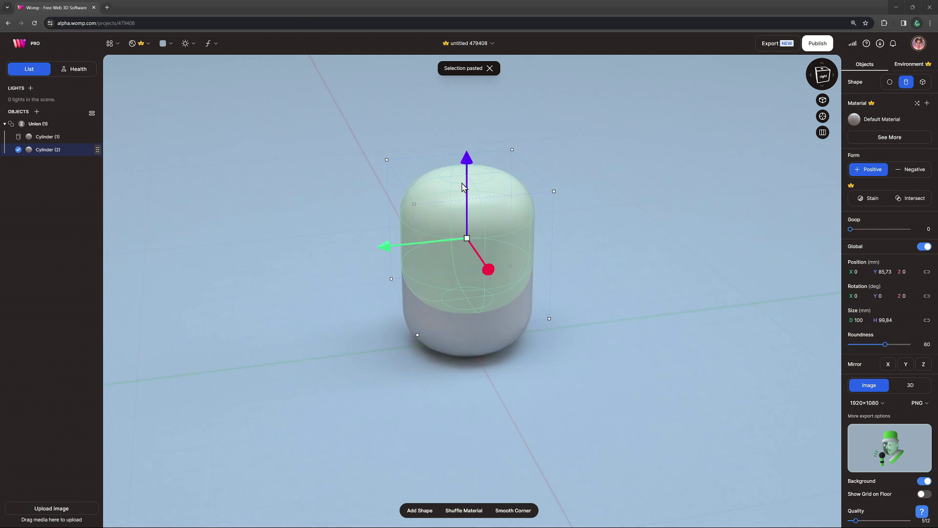
{"action": "left_click_drag", "start_coordinate": [465, 241], "coordinate": [460, 226]}
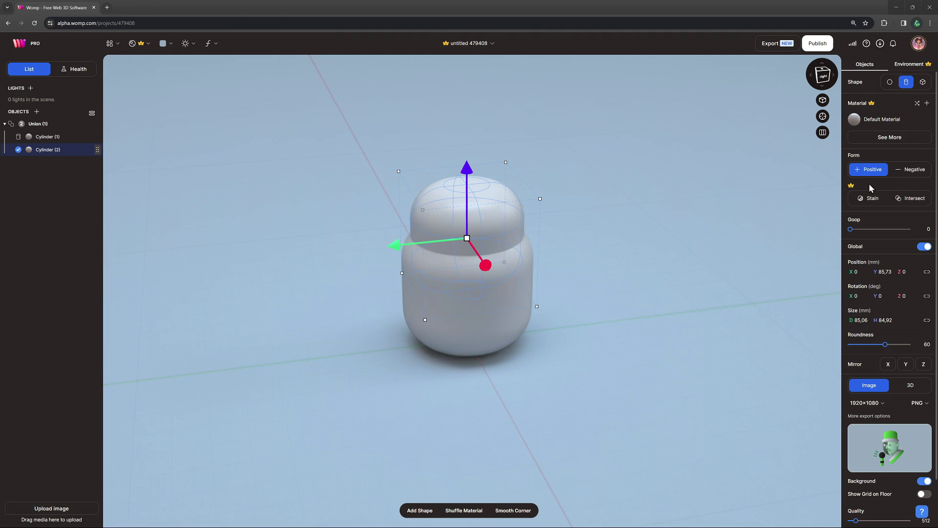
{"action": "left_click", "coordinate": [910, 171]}
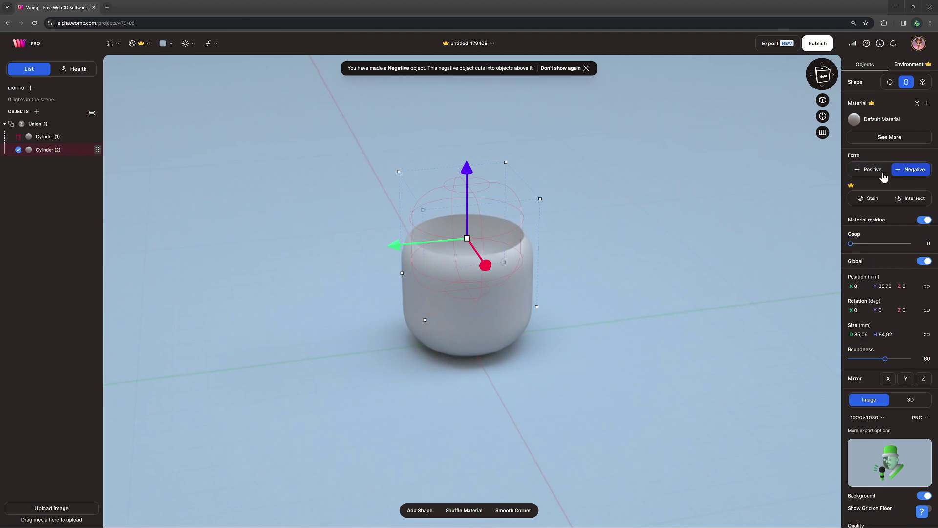
{"action": "left_click_drag", "start_coordinate": [468, 168], "coordinate": [471, 184]}
{"action": "left_click_drag", "start_coordinate": [649, 241], "coordinate": [638, 190]}
{"action": "mouse_move", "coordinate": [58, 155]}
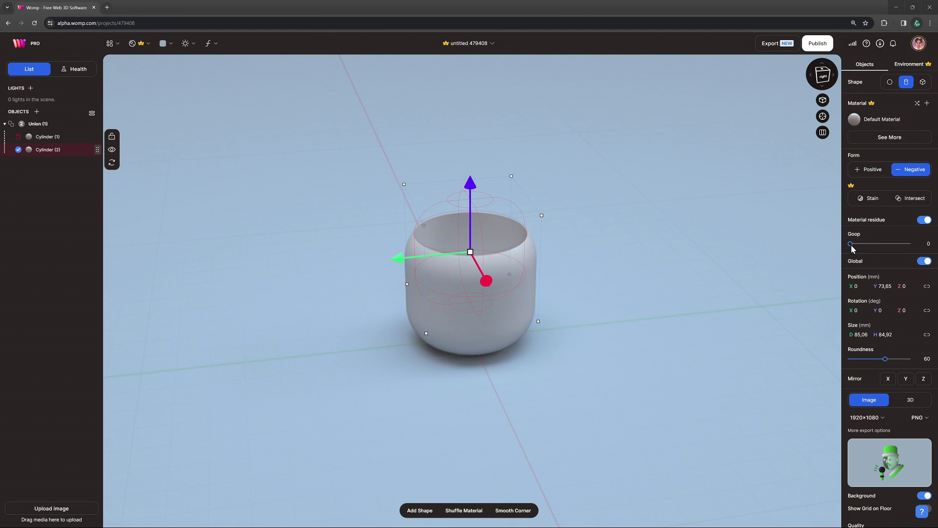
Set the cutting cylinder's goop to about 22 and lower it to Y 63.55 mm.
{"action": "left_click_drag", "start_coordinate": [851, 245], "coordinate": [854, 244]}
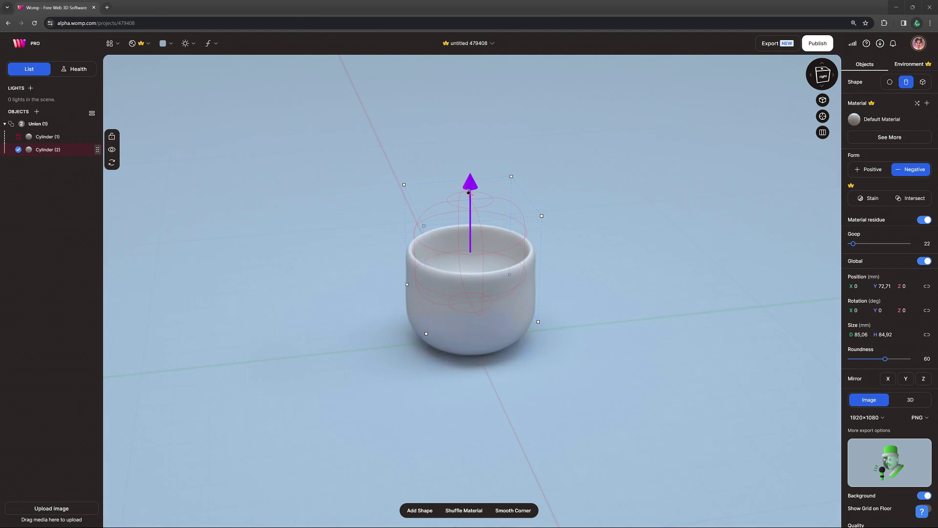
{"action": "left_click_drag", "start_coordinate": [468, 191], "coordinate": [477, 205]}
{"action": "left_click", "coordinate": [639, 233]}
{"action": "left_click_drag", "start_coordinate": [650, 252], "coordinate": [683, 260]}
Paste a copy of the outer cylinder, rotate it to X -90, and flatten it into a disc.
{"action": "left_click", "coordinate": [497, 312]}
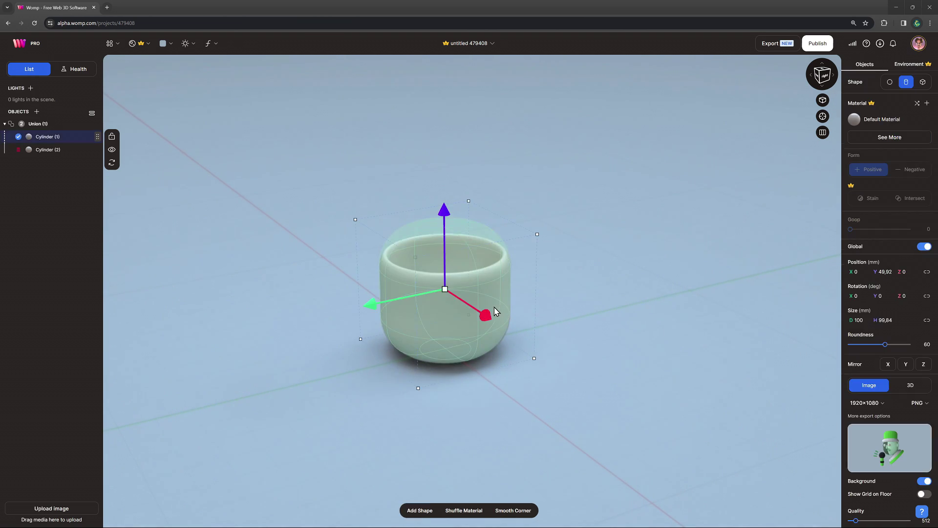
{"action": "key", "text": "ctrl+v"}
{"action": "left_click_drag", "start_coordinate": [372, 304], "coordinate": [421, 294]}
{"action": "left_click_drag", "start_coordinate": [593, 217], "coordinate": [624, 386]}
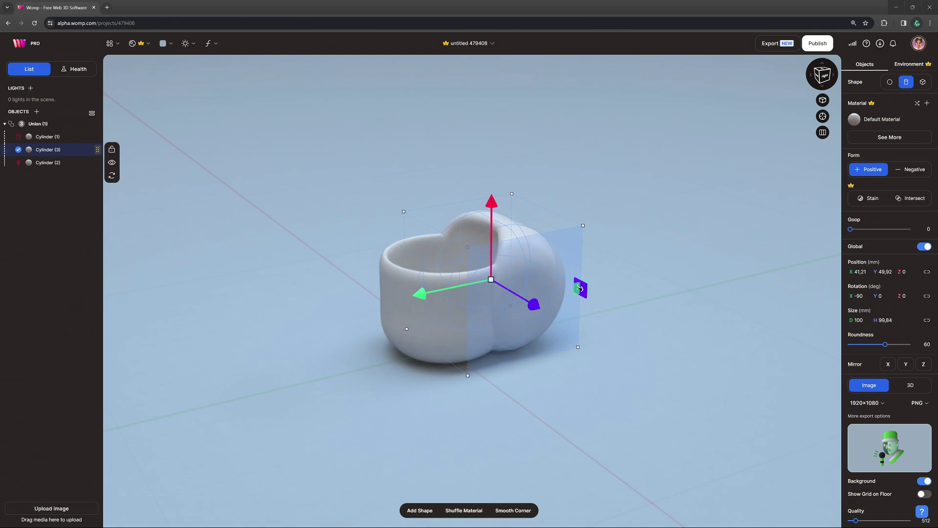
{"action": "left_click_drag", "start_coordinate": [579, 289], "coordinate": [472, 240]}
Position the 57.63 × 19.18 mm handle disc against the cup's side at X 49.43.
{"action": "left_click_drag", "start_coordinate": [644, 342], "coordinate": [503, 315]}
{"action": "left_click_drag", "start_coordinate": [605, 302], "coordinate": [611, 303]}
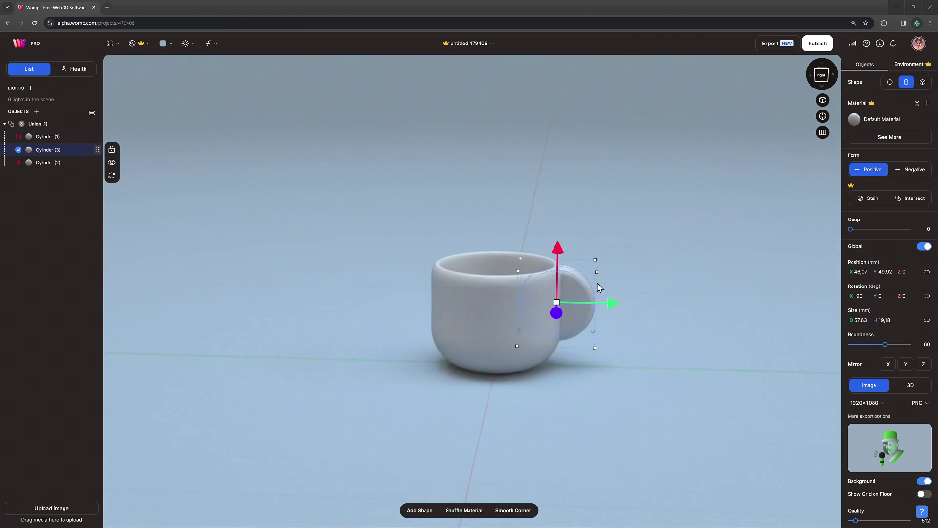
{"action": "left_click_drag", "start_coordinate": [557, 245], "coordinate": [560, 253]}
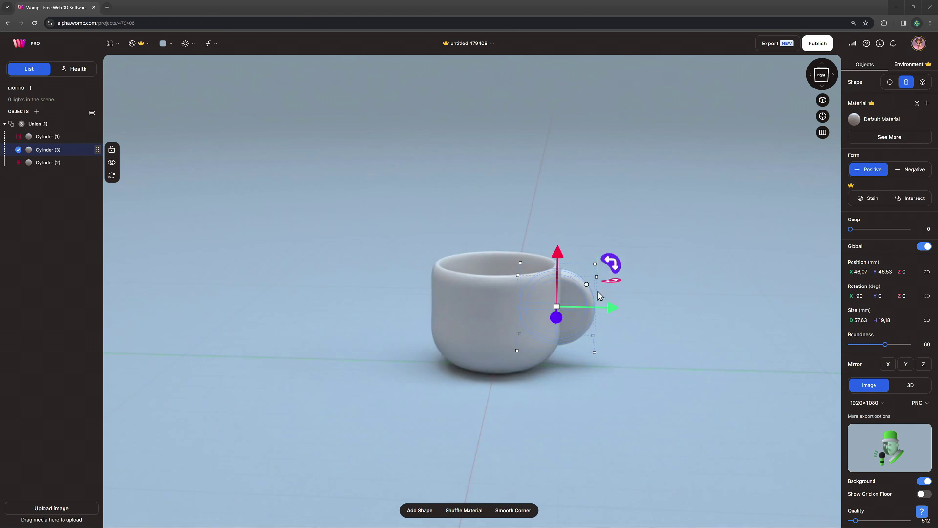
{"action": "left_click_drag", "start_coordinate": [609, 305], "coordinate": [614, 307]}
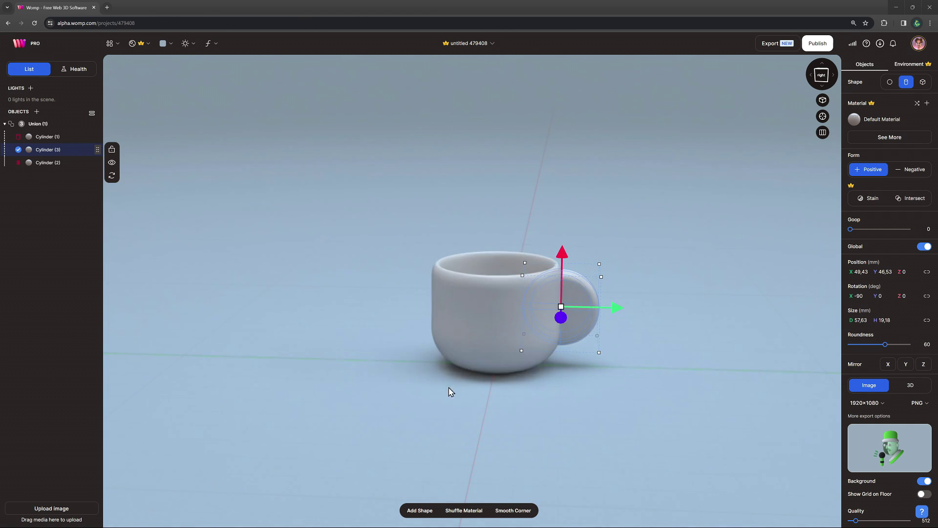
{"action": "left_click_drag", "start_coordinate": [451, 392], "coordinate": [578, 409]}
Duplicate the handle disc, reshape it to 30.33 × 92.12 mm, and make it Negative.
{"action": "key", "text": "ctrl+d"}
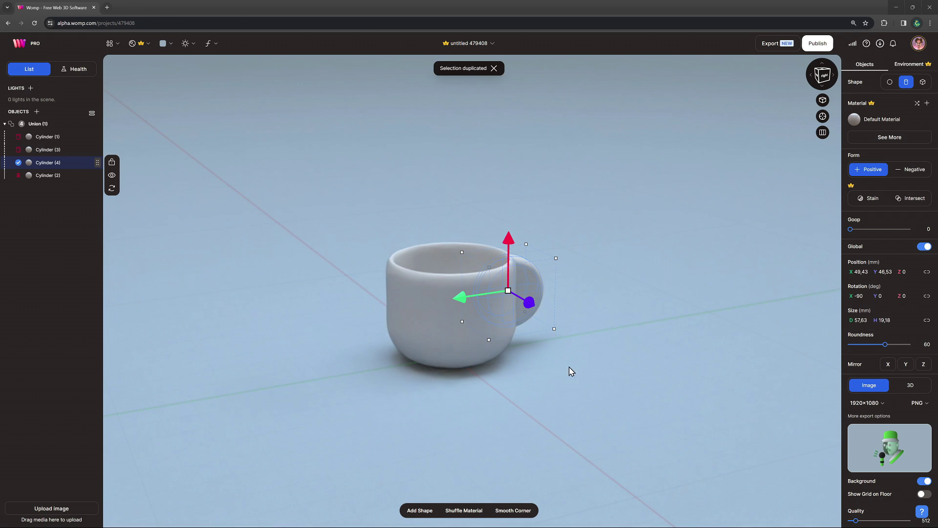
{"action": "left_click_drag", "start_coordinate": [513, 261], "coordinate": [498, 267]}
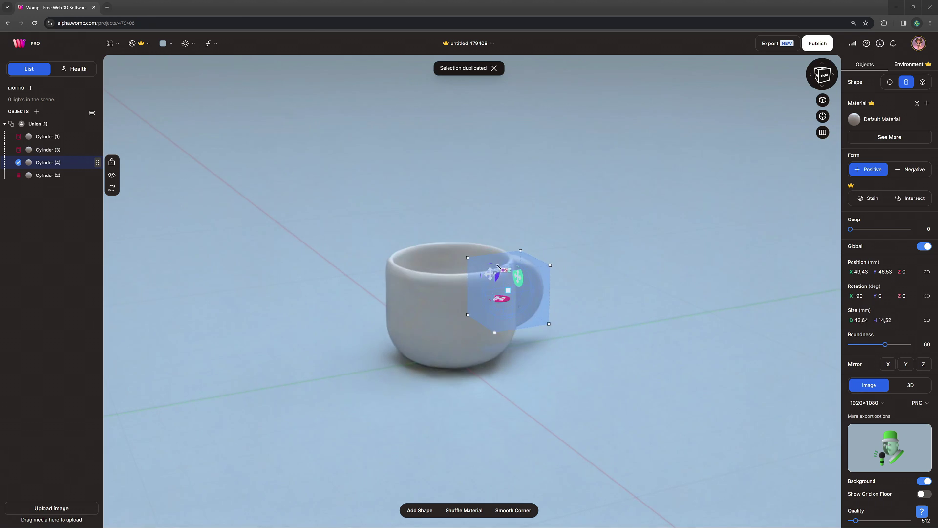
{"action": "left_click_drag", "start_coordinate": [550, 295], "coordinate": [586, 321]}
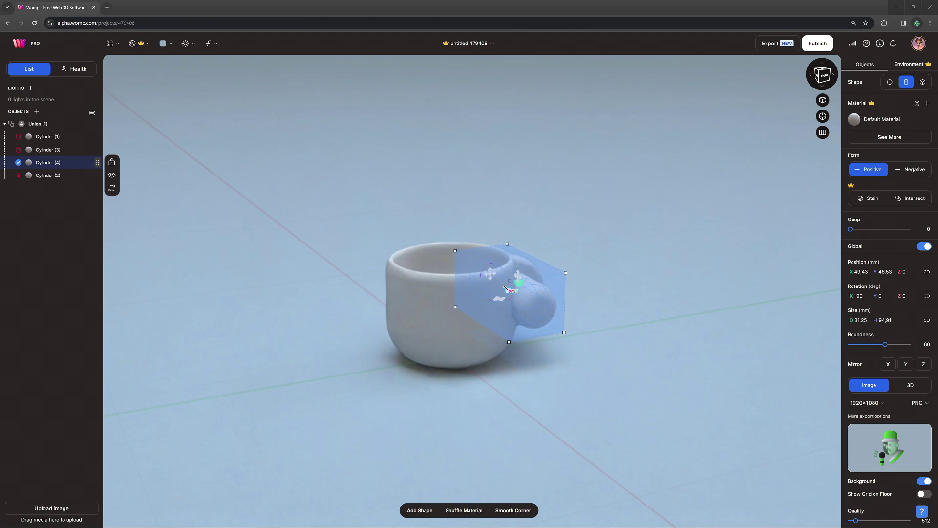
{"action": "left_click", "coordinate": [911, 169]}
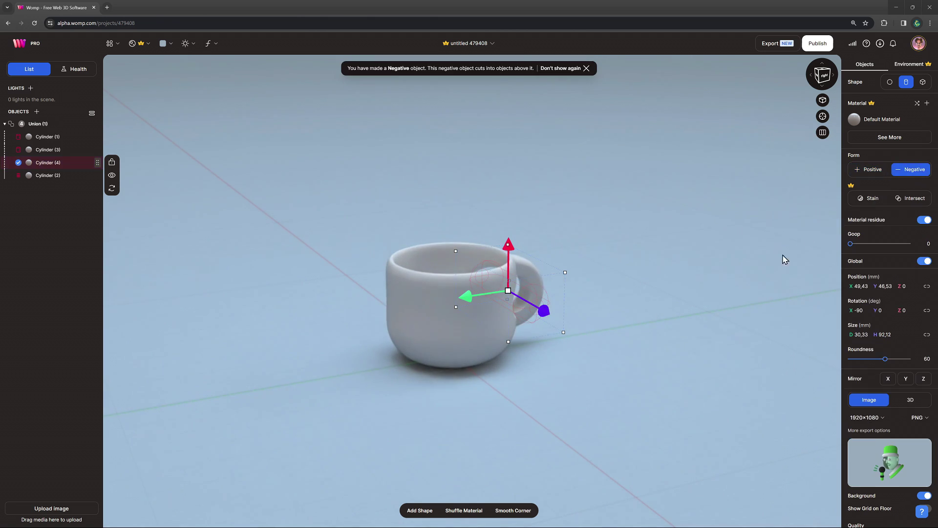
{"action": "left_click_drag", "start_coordinate": [629, 240], "coordinate": [621, 341]}
Move Cylinder (3) and Cylinder (4) above Cylinder (1) in the object list.
{"action": "left_click", "coordinate": [58, 152], "text": "shift"}
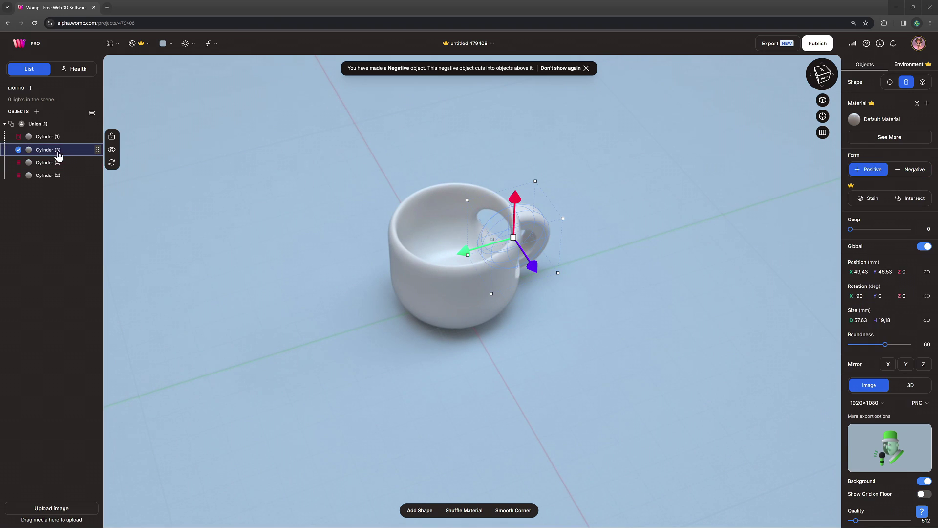
{"action": "left_click_drag", "start_coordinate": [59, 156], "coordinate": [61, 137]}
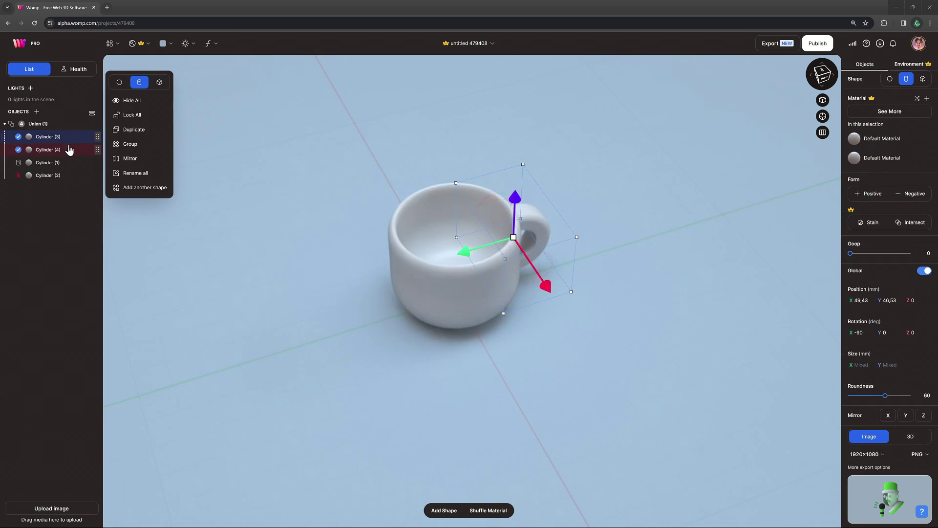
{"action": "left_click", "coordinate": [63, 152]}
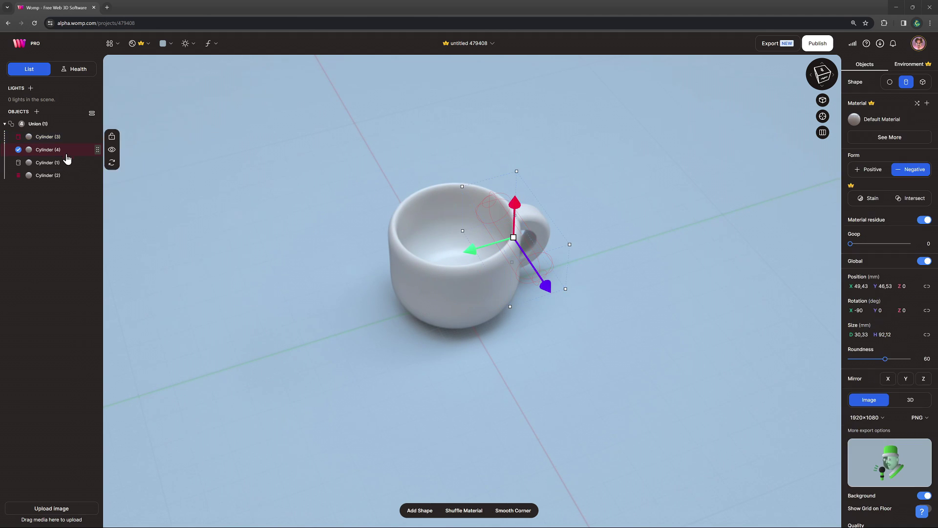
Raise Cylinder (4)'s goop to about 33 to soften the handle hole.
{"action": "left_click_drag", "start_coordinate": [630, 406], "coordinate": [645, 272]}
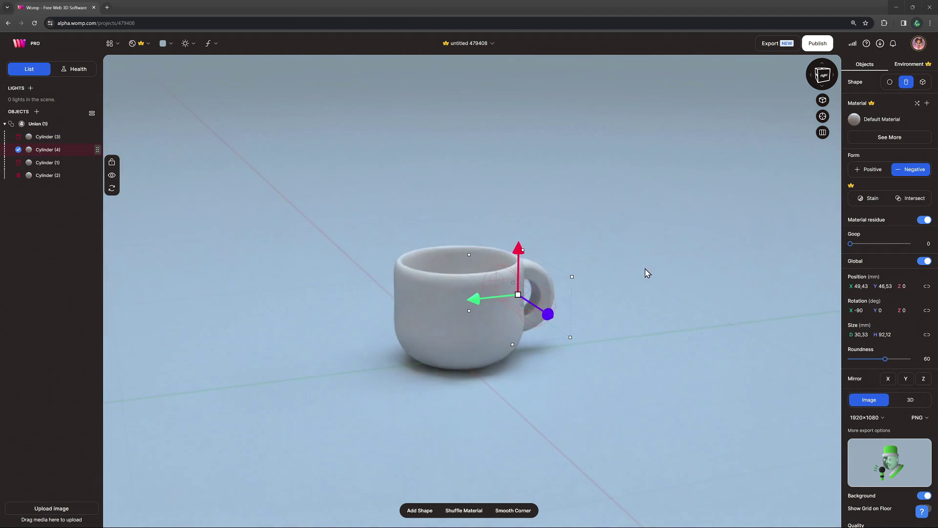
{"action": "left_click_drag", "start_coordinate": [851, 244], "coordinate": [853, 246]}
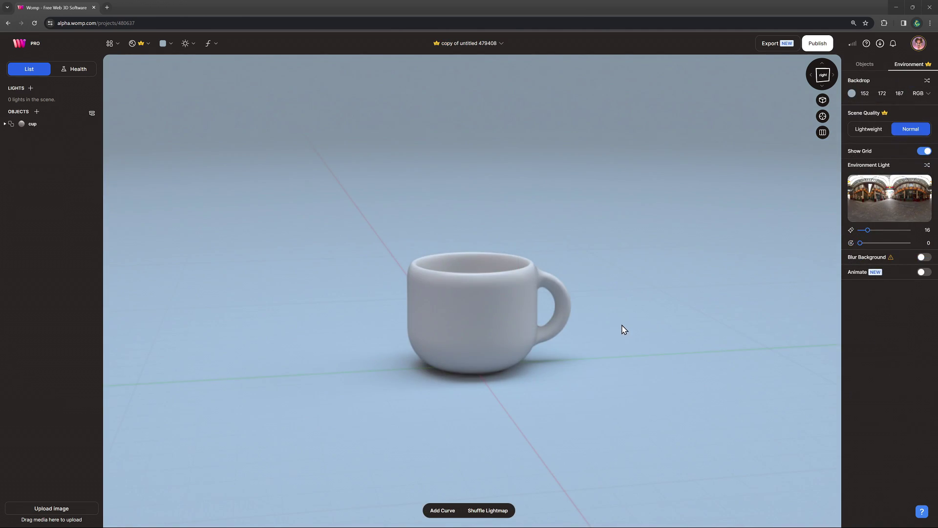
{"action": "left_click_drag", "start_coordinate": [624, 329], "coordinate": [560, 230]}
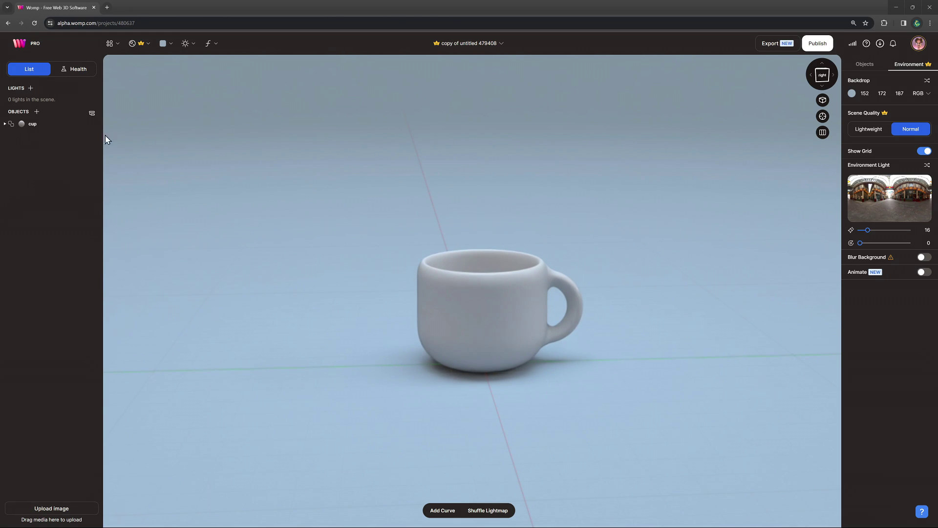
Give the cup a new material coloured bright orange (RGB 255, 105, 29).
{"action": "left_click", "coordinate": [49, 129]}
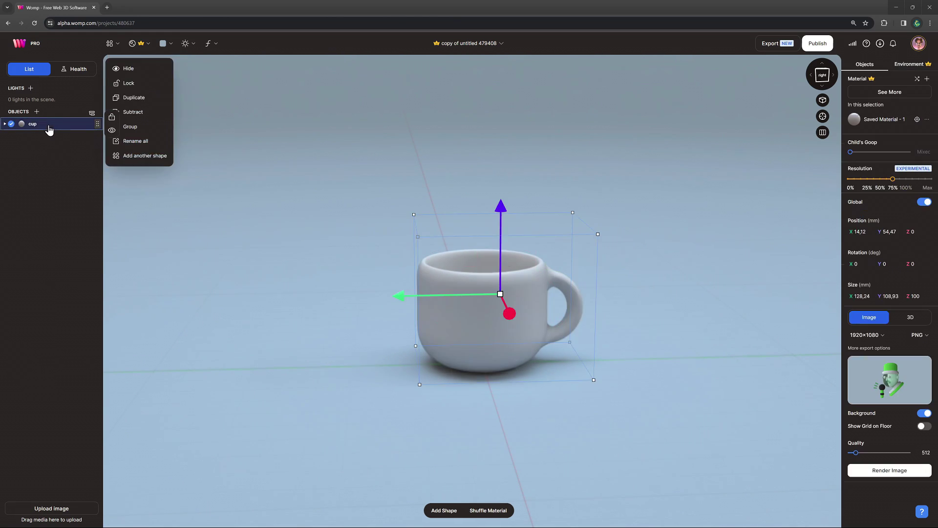
{"action": "left_click", "coordinate": [135, 51]}
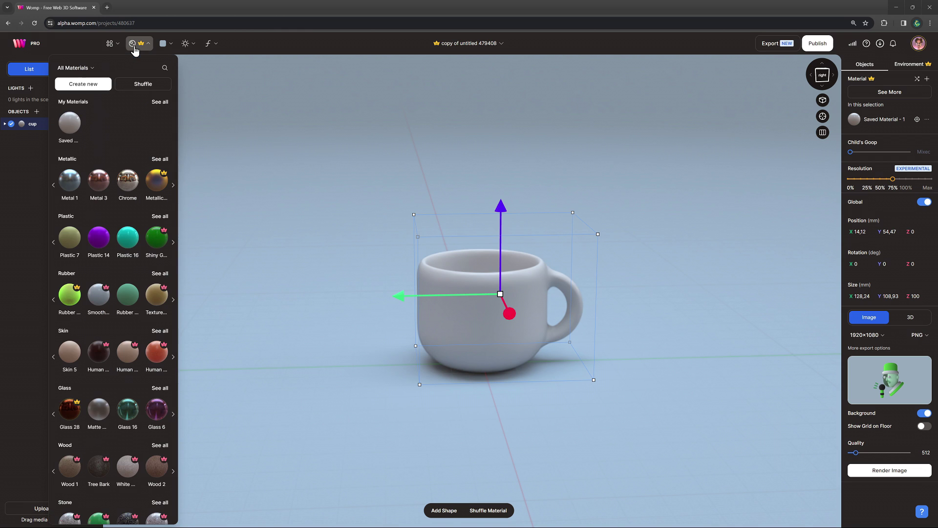
{"action": "left_click", "coordinate": [94, 86]}
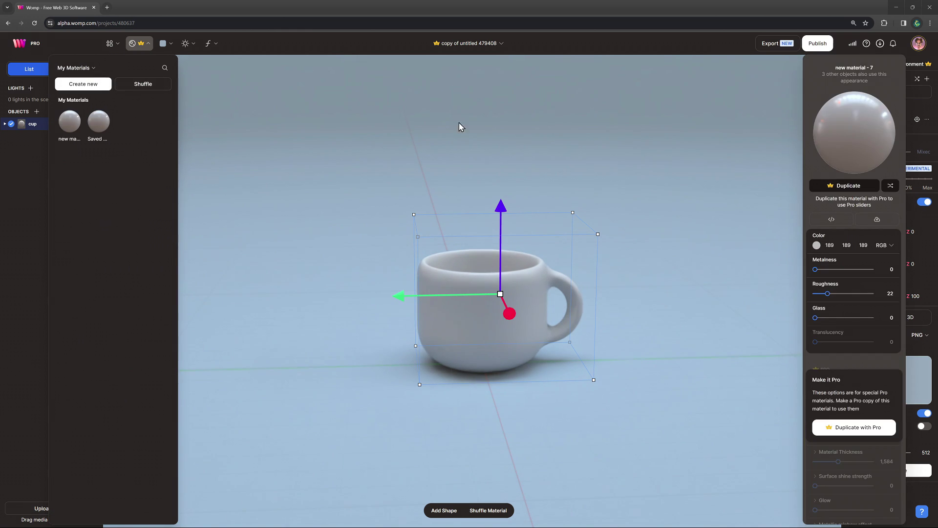
{"action": "left_click", "coordinate": [816, 246]}
{"action": "left_click", "coordinate": [724, 308]}
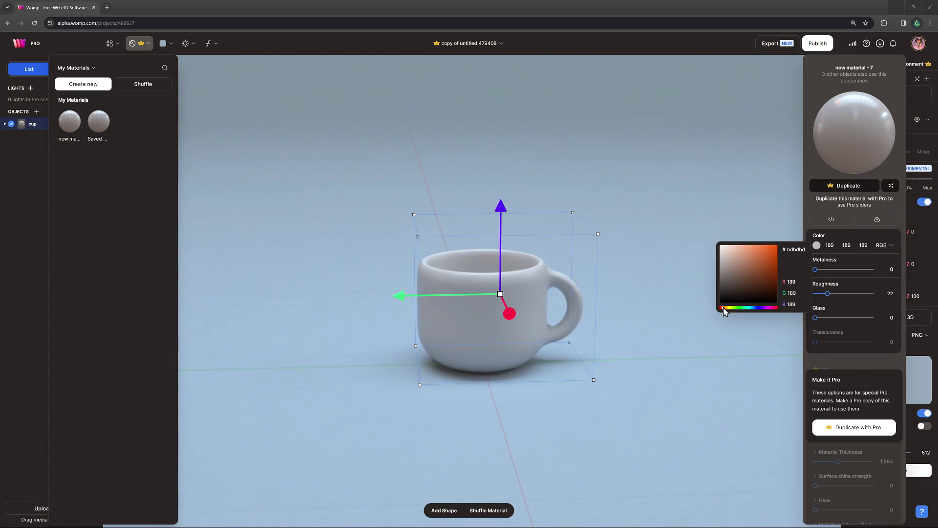
{"action": "left_click_drag", "start_coordinate": [746, 289], "coordinate": [771, 245]}
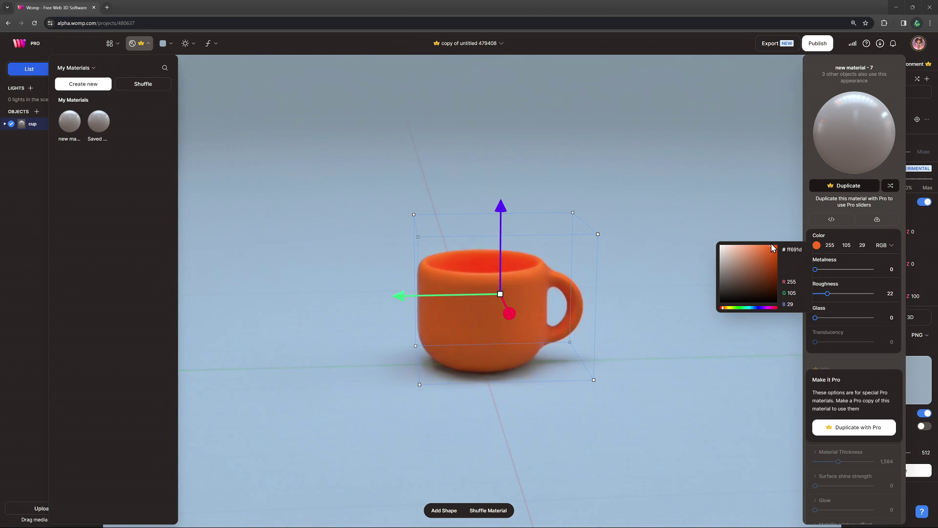
Add slight metalness, roughness 75, shine strength 15.62 and Semi-Clear 59.37 to the material.
{"action": "mouse_move", "coordinate": [815, 270]}
{"action": "left_mouse_down"}
{"action": "mouse_move", "coordinate": [857, 273]}
{"action": "mouse_move", "coordinate": [822, 269]}
{"action": "mouse_move", "coordinate": [873, 296]}
{"action": "mouse_move", "coordinate": [821, 297]}
{"action": "mouse_move", "coordinate": [849, 319]}
{"action": "mouse_move", "coordinate": [876, 323]}
{"action": "mouse_move", "coordinate": [822, 322]}
{"action": "mouse_move", "coordinate": [831, 295]}
{"action": "mouse_move", "coordinate": [858, 294]}
{"action": "left_mouse_up"}
{"action": "left_click", "coordinate": [855, 426]}
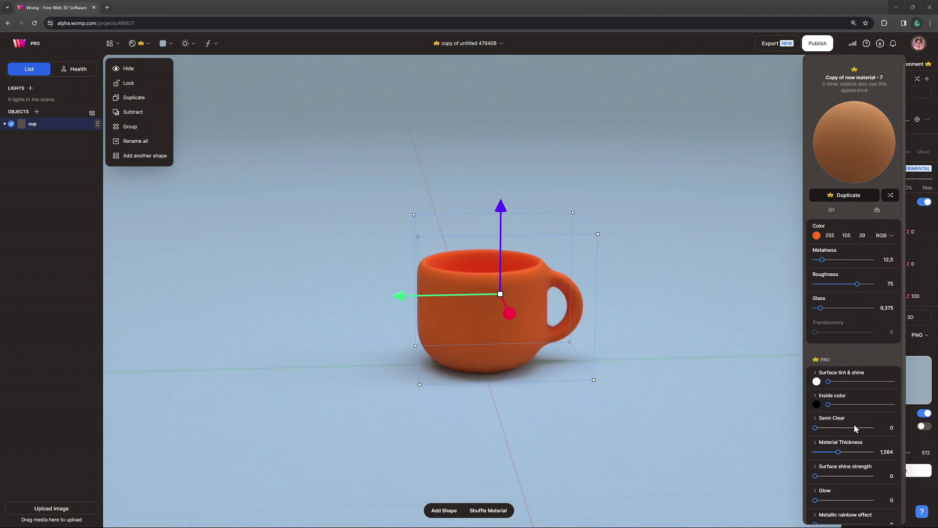
{"action": "scroll", "coordinate": [855, 429], "scroll_direction": "down", "scroll_amount": 1}
{"action": "mouse_move", "coordinate": [820, 443]}
{"action": "left_mouse_down"}
{"action": "mouse_move", "coordinate": [838, 444]}
{"action": "mouse_move", "coordinate": [825, 444]}
{"action": "left_mouse_up"}
{"action": "left_click_drag", "start_coordinate": [815, 394], "coordinate": [850, 399]}
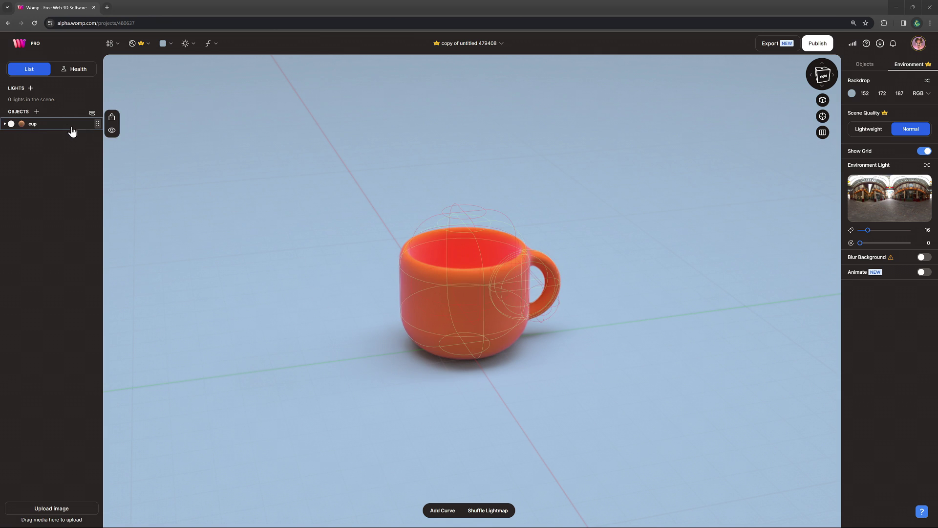
Expand the cup to show its cylinders, then add and select a 100 mm Cube (1).
{"action": "right_click", "coordinate": [44, 127]}
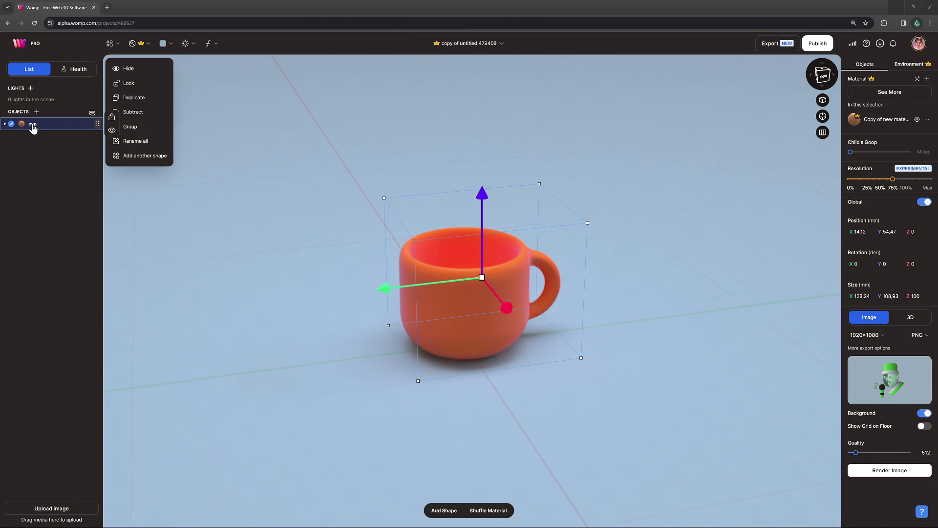
{"action": "left_click", "coordinate": [4, 125]}
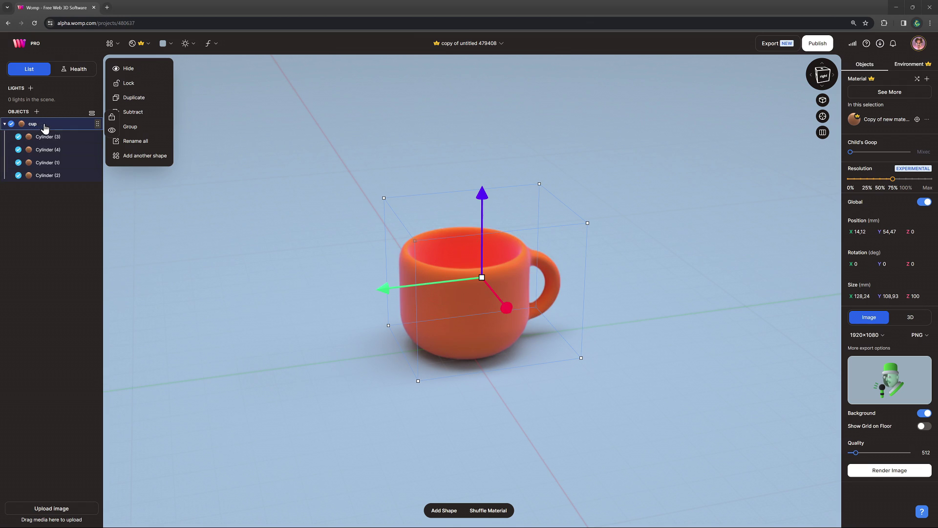
{"action": "left_click", "coordinate": [111, 49]}
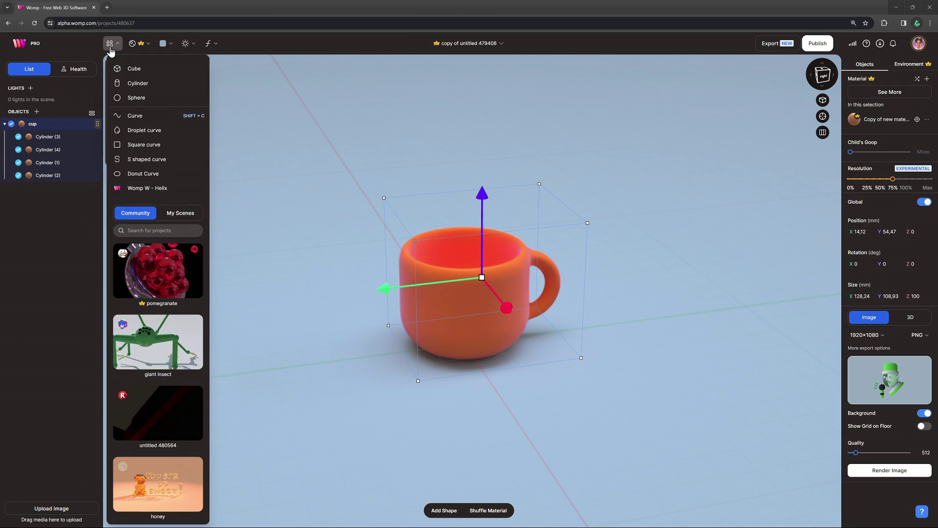
{"action": "left_click", "coordinate": [136, 69]}
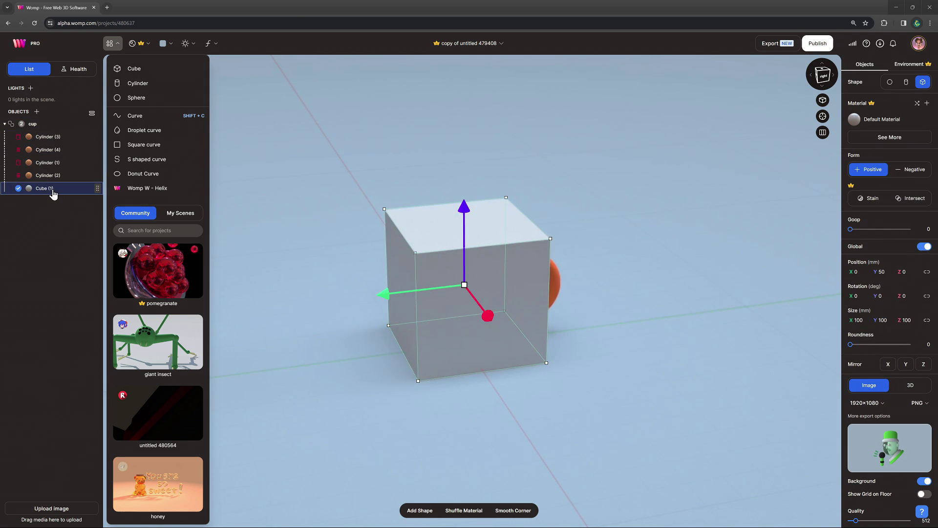
{"action": "left_click", "coordinate": [321, 297]}
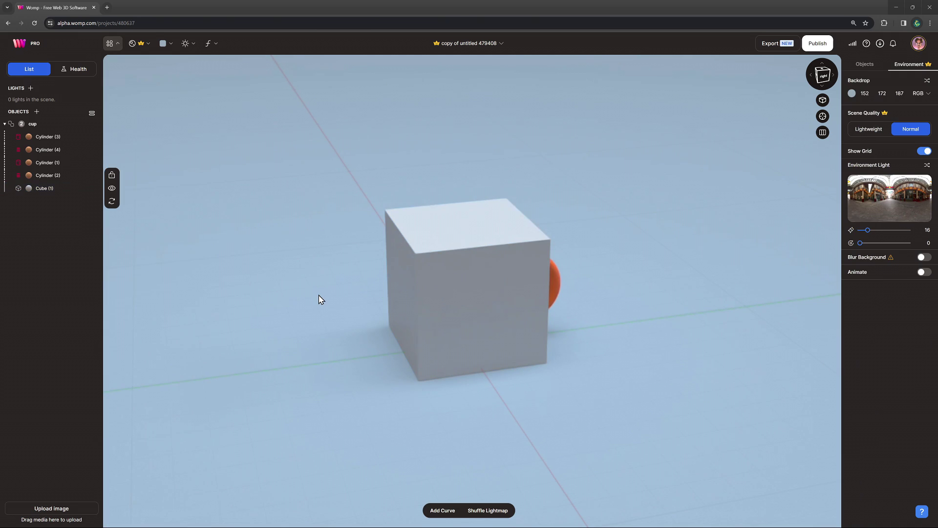
{"action": "left_click", "coordinate": [503, 311]}
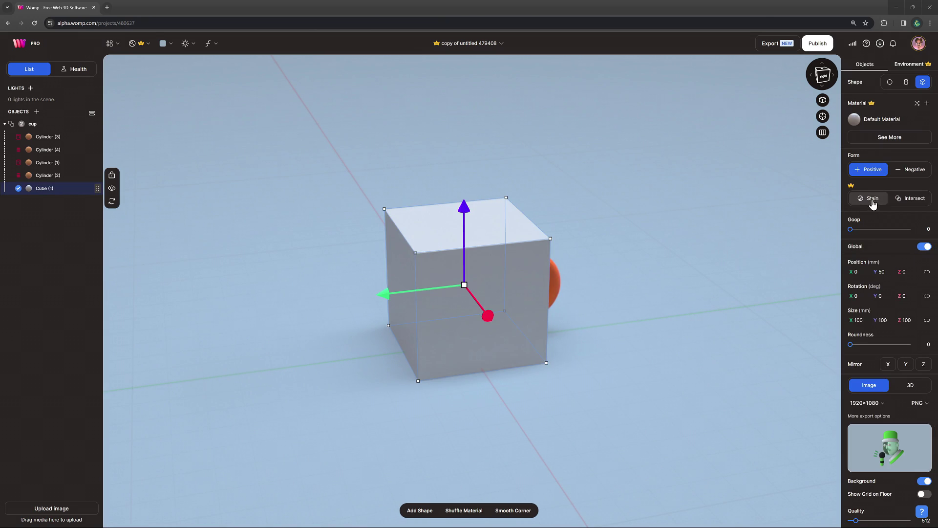
Make Cube (1) a Stain and nudge it to X -4.45 over the cup.
{"action": "left_click", "coordinate": [873, 199]}
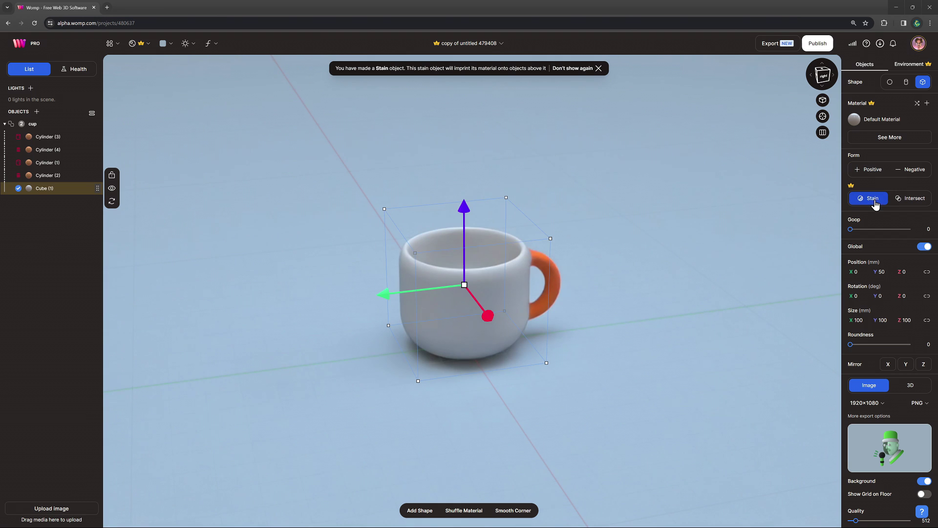
{"action": "mouse_move", "coordinate": [382, 294]}
{"action": "left_mouse_down"}
{"action": "mouse_move", "coordinate": [483, 278]}
{"action": "mouse_move", "coordinate": [315, 296]}
{"action": "mouse_move", "coordinate": [402, 288]}
{"action": "mouse_move", "coordinate": [377, 294]}
{"action": "left_mouse_up"}
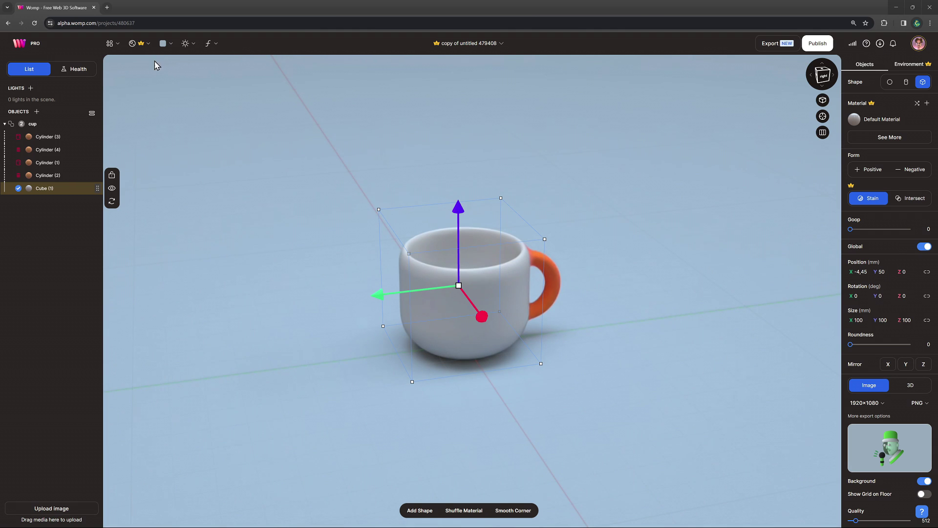
Apply the Misc category's Cow material to Cube (1) and slide it sideways across the cup.
{"action": "left_click", "coordinate": [133, 44]}
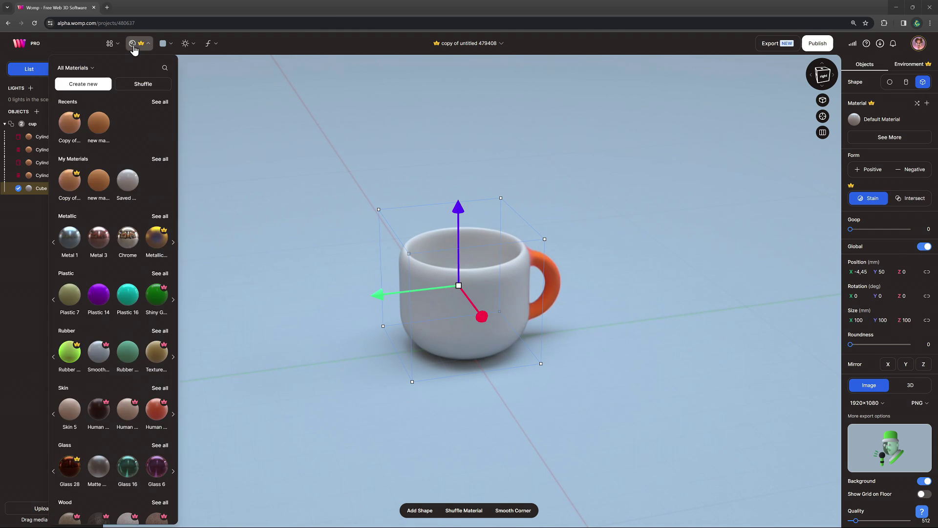
{"action": "left_click", "coordinate": [90, 69]}
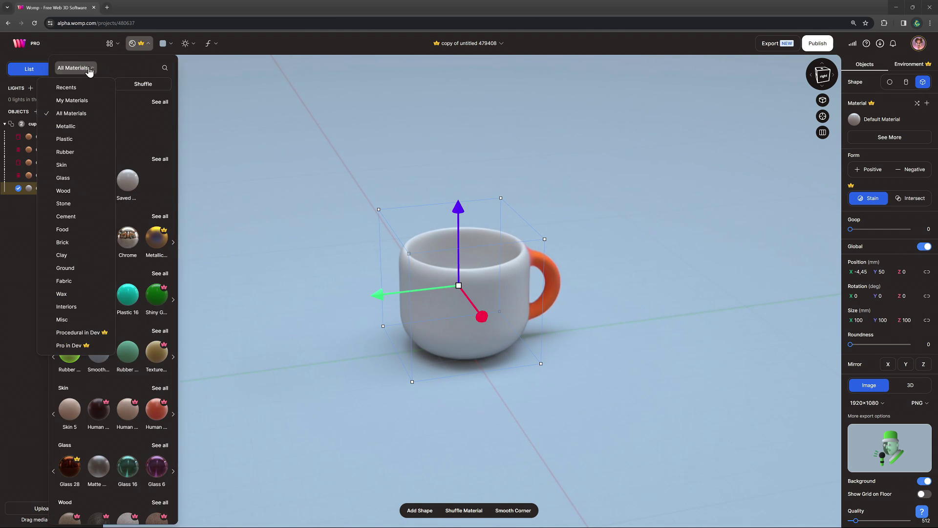
{"action": "left_click", "coordinate": [63, 319]}
{"action": "scroll", "coordinate": [84, 406], "scroll_direction": "down", "scroll_amount": 5}
{"action": "left_click", "coordinate": [69, 457]}
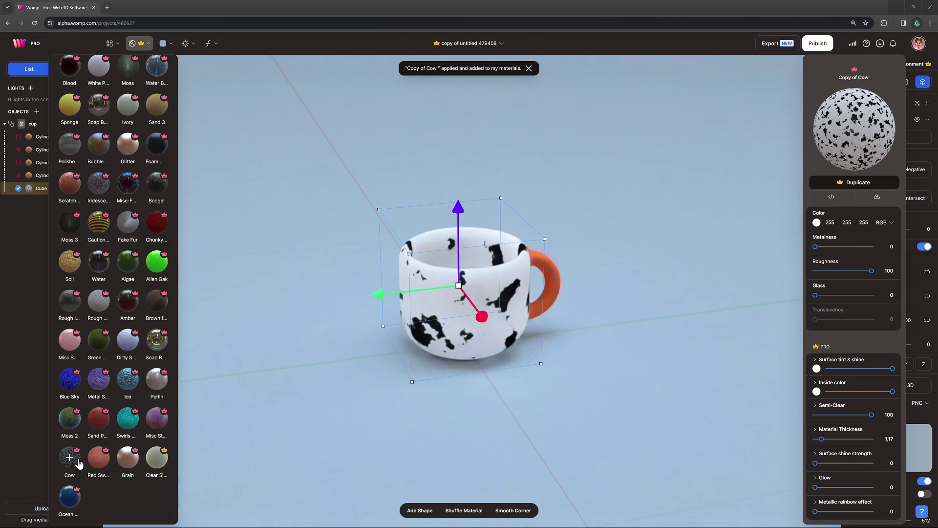
{"action": "mouse_move", "coordinate": [394, 297]}
{"action": "left_mouse_down"}
{"action": "mouse_move", "coordinate": [384, 295]}
{"action": "mouse_move", "coordinate": [455, 283]}
{"action": "mouse_move", "coordinate": [310, 300]}
{"action": "mouse_move", "coordinate": [430, 288]}
{"action": "mouse_move", "coordinate": [399, 291]}
{"action": "left_mouse_up"}
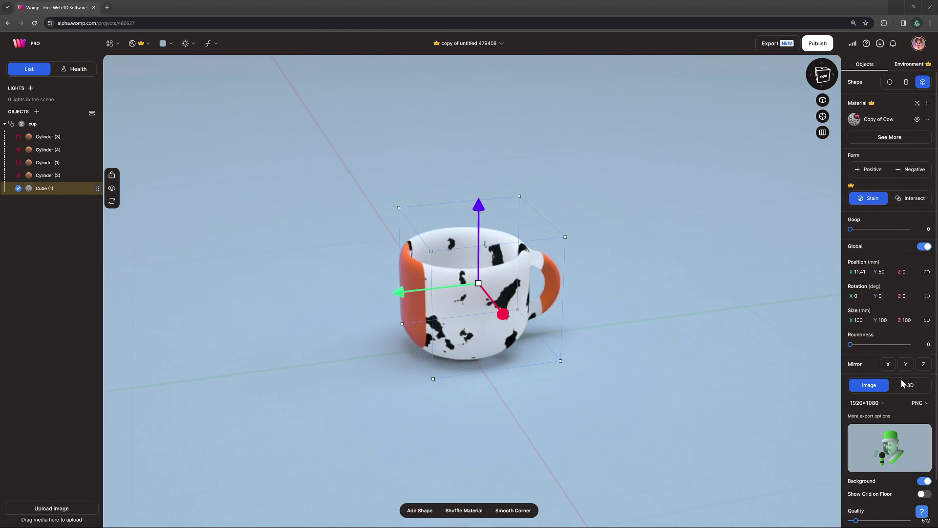
Try a 0,15 cow texture scale and undo it, then paste Cube (2) on the cup's left.
{"action": "left_click", "coordinate": [884, 124]}
{"action": "scroll", "coordinate": [855, 333], "scroll_direction": "down", "scroll_amount": 5}
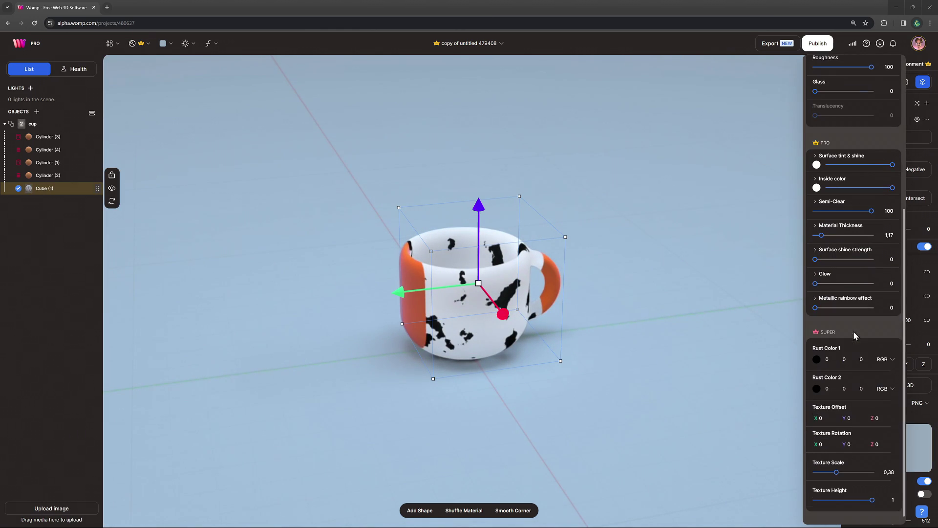
{"action": "left_click_drag", "start_coordinate": [834, 473], "coordinate": [823, 473]}
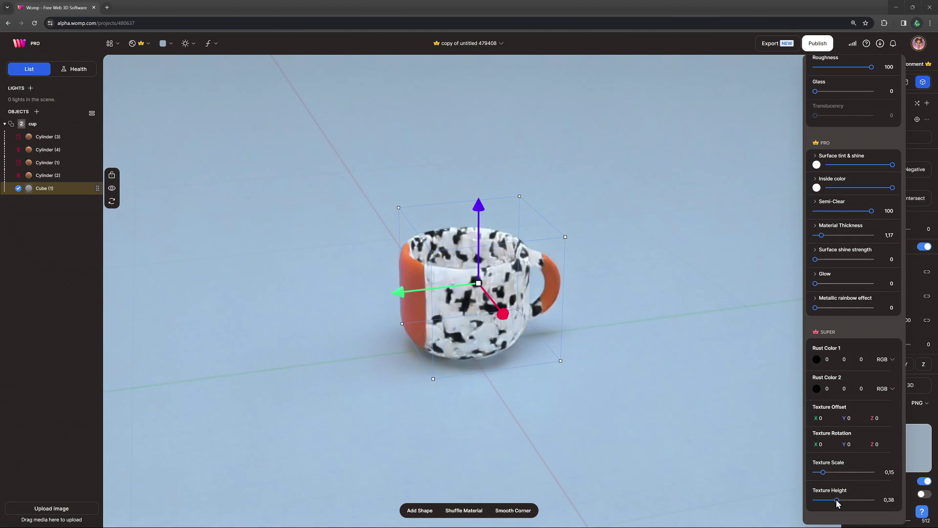
{"action": "key", "text": "ctrl+z"}
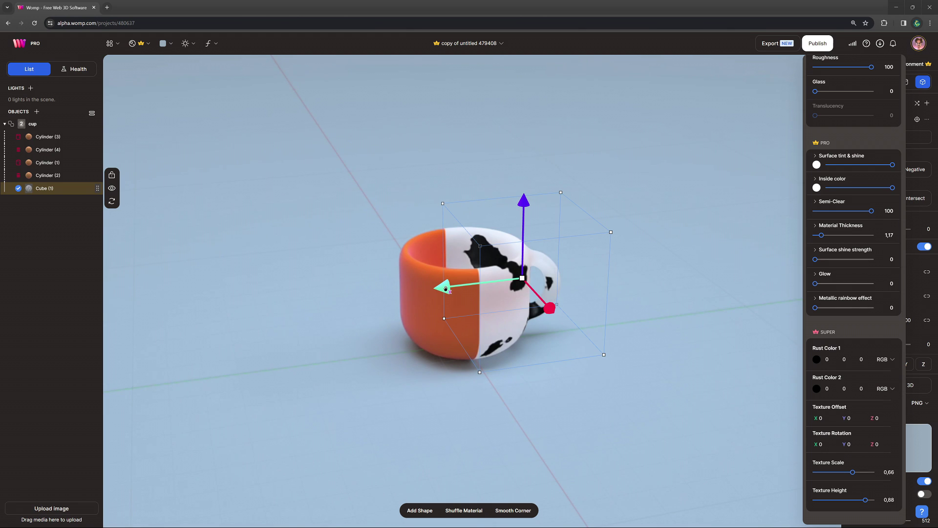
{"action": "key", "text": "ctrl+v"}
{"action": "left_click_drag", "start_coordinate": [445, 288], "coordinate": [310, 300]}
Apply the Iridescent Bubbles material to the second stain cube, Cube (2).
{"action": "left_click", "coordinate": [309, 299]}
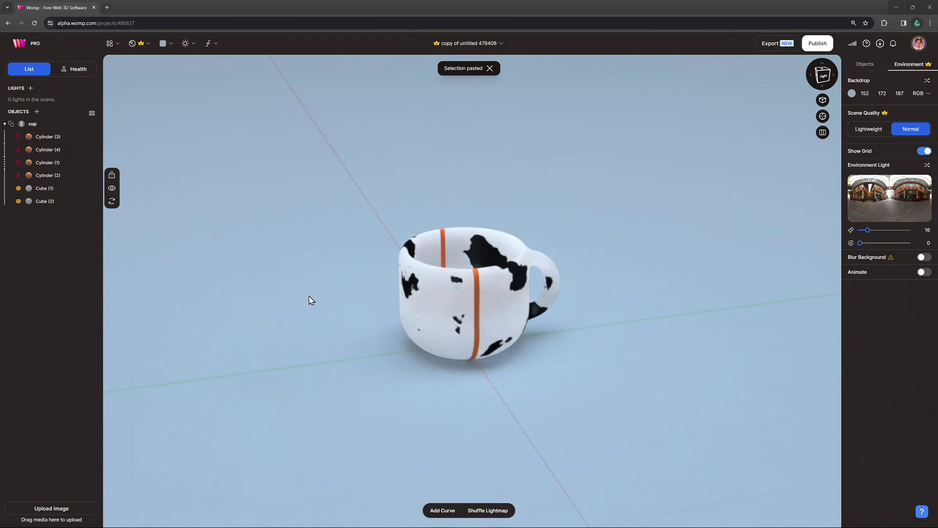
{"action": "left_click", "coordinate": [66, 200]}
{"action": "left_click", "coordinate": [134, 44]}
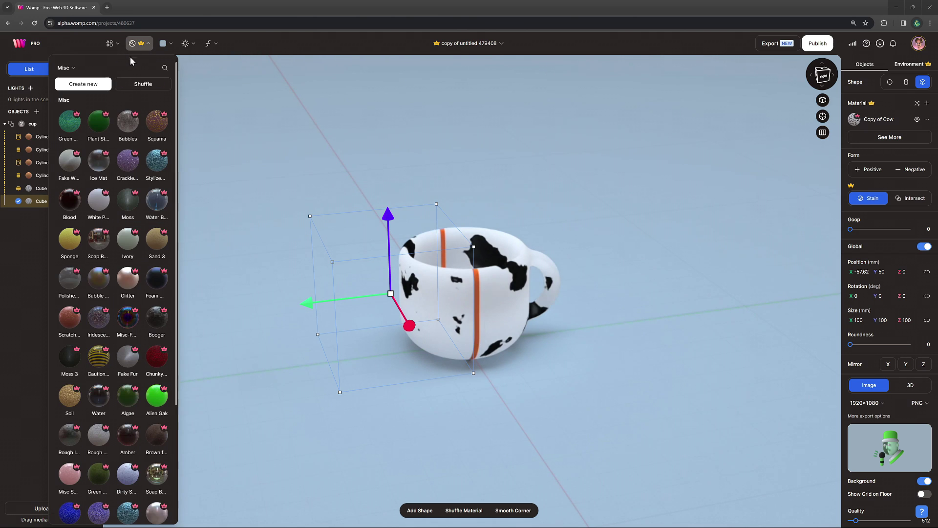
{"action": "left_click", "coordinate": [103, 322]}
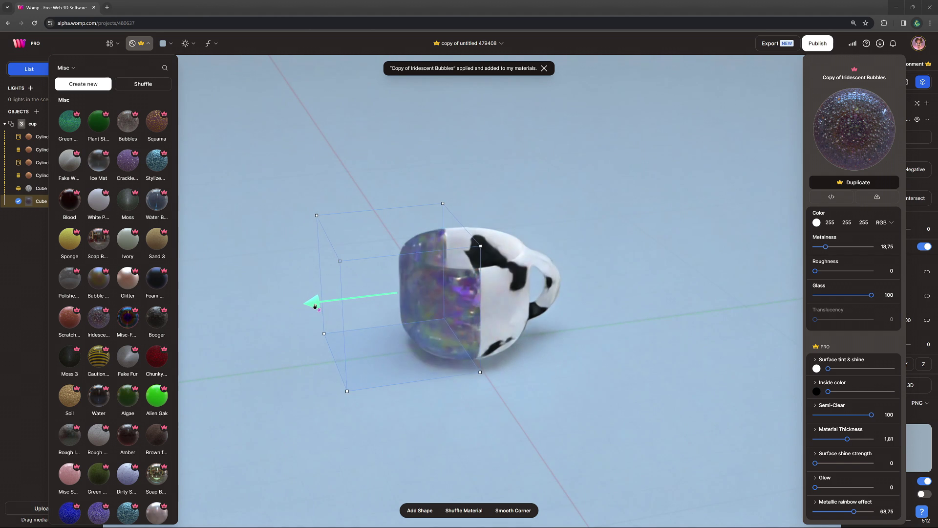
{"action": "left_click", "coordinate": [613, 322]}
Set the bubbles material's Bubble Group 1 texture scale to 0,66 and texture height to 0,78.
{"action": "left_click", "coordinate": [875, 138]}
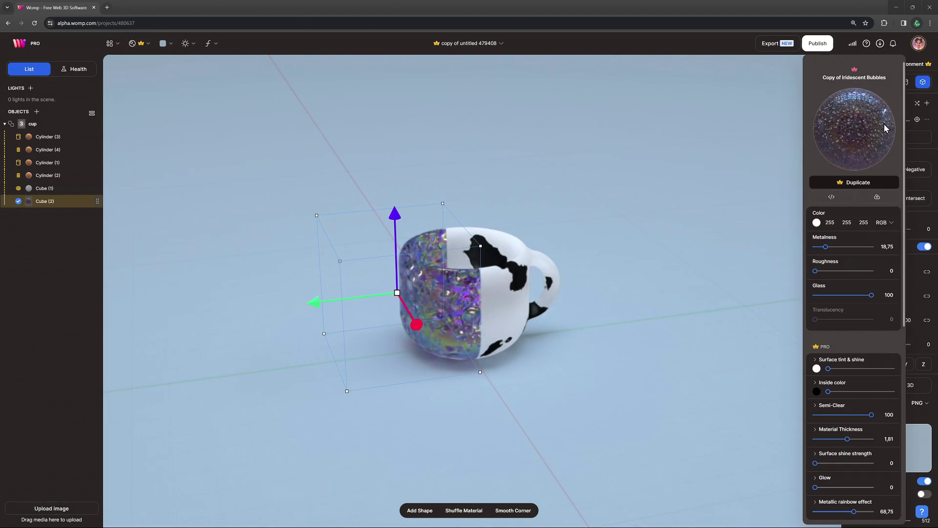
{"action": "scroll", "coordinate": [878, 315], "scroll_direction": "down", "scroll_amount": 10}
{"action": "scroll", "coordinate": [870, 362], "scroll_direction": "down", "scroll_amount": 2}
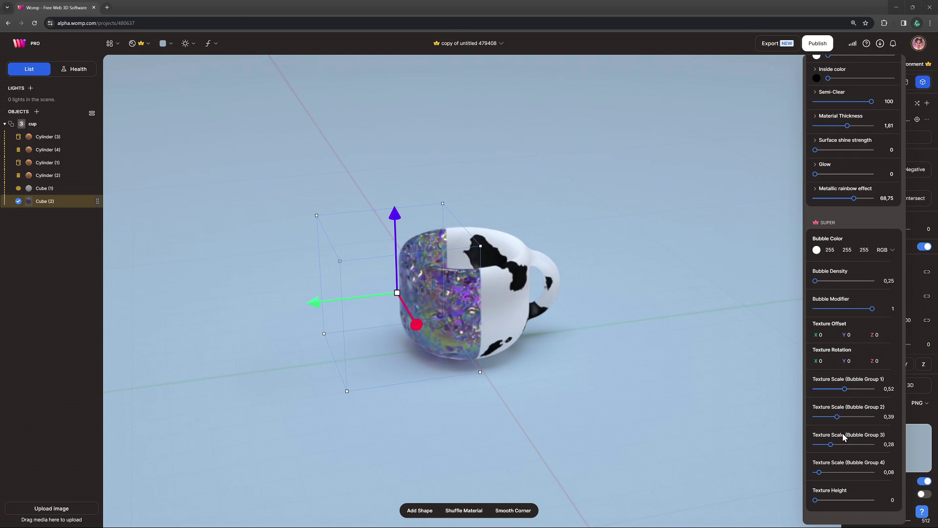
{"action": "left_click_drag", "start_coordinate": [847, 392], "coordinate": [855, 395]}
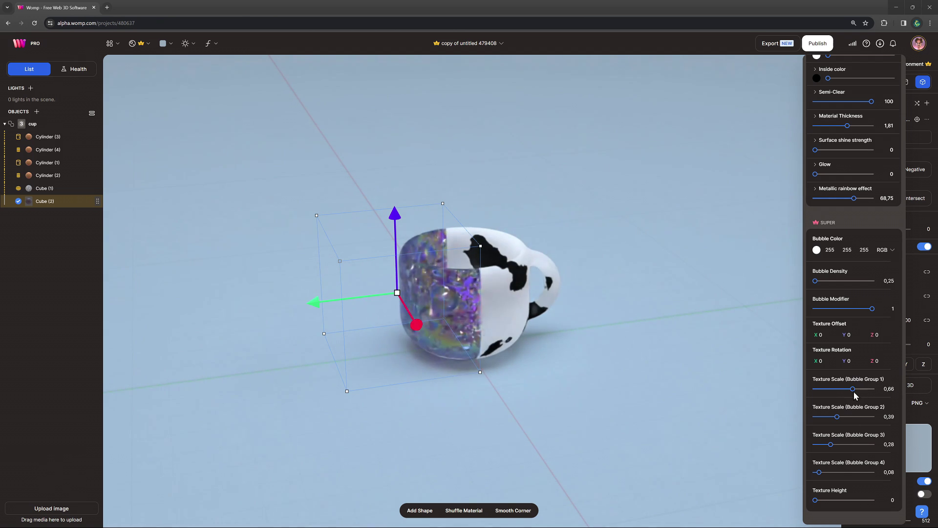
{"action": "left_click_drag", "start_coordinate": [825, 500], "coordinate": [851, 503]}
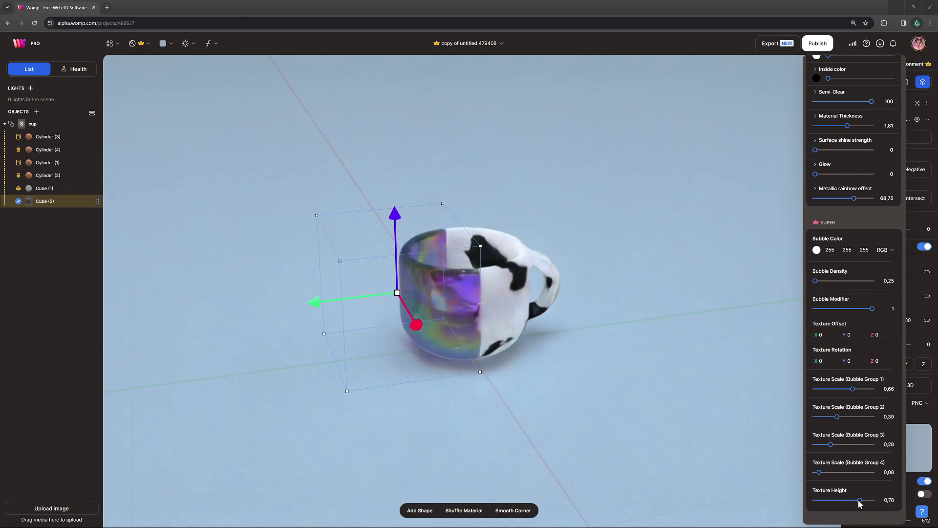
{"action": "key", "text": "Escape"}
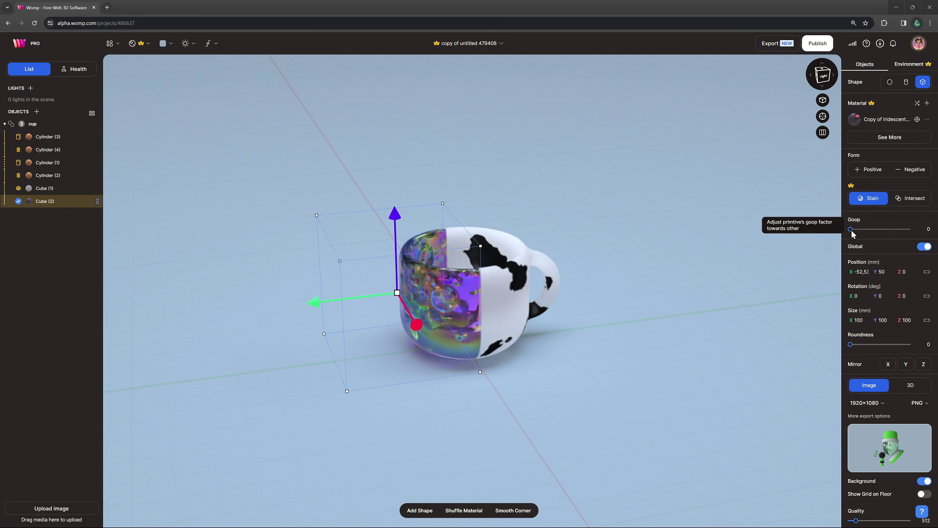
Raise the bubbles stain cube's Goop to about 65 and view the cup from eye level.
{"action": "left_click_drag", "start_coordinate": [851, 233], "coordinate": [863, 236]}
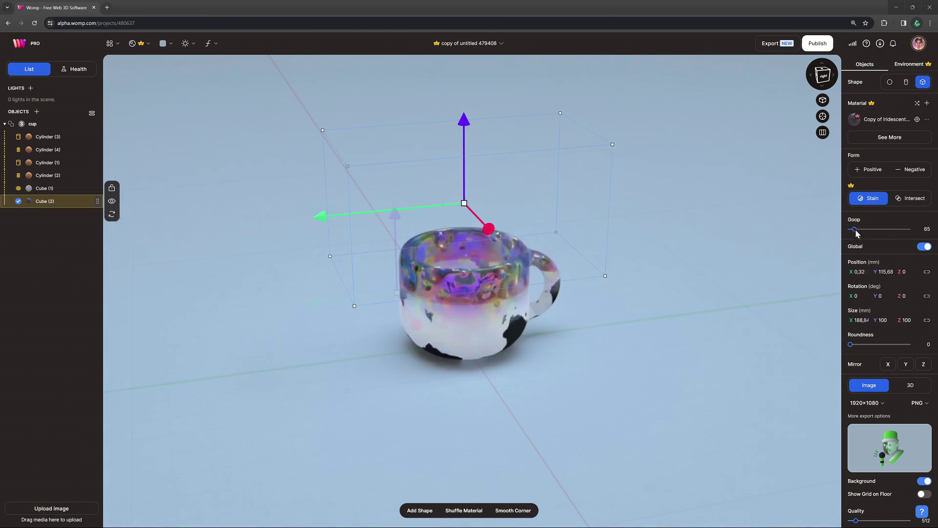
{"action": "left_click", "coordinate": [738, 301]}
{"action": "right_click_drag", "start_coordinate": [670, 350], "coordinate": [596, 397]}
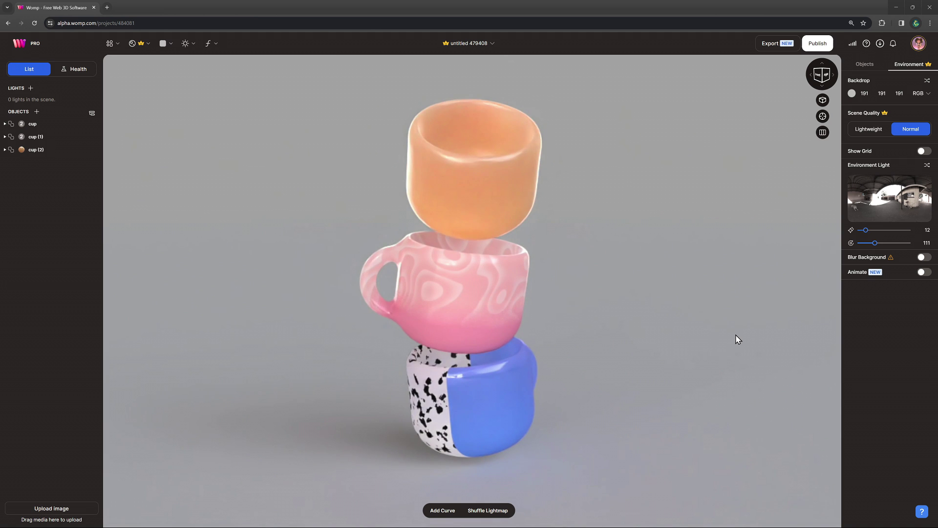
Orbit around the three stacked cups to inspect them.
{"action": "right_click_drag", "start_coordinate": [738, 339], "coordinate": [821, 319]}
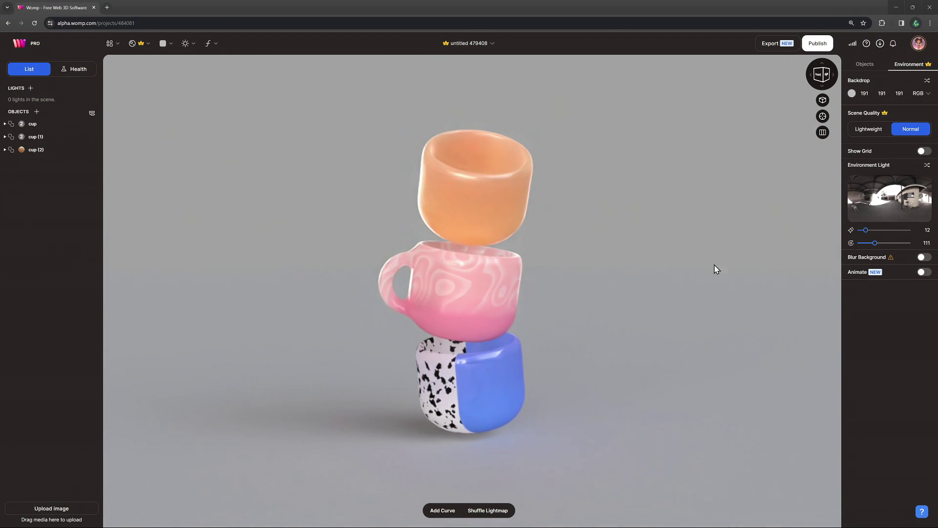
In the publish settings, title the project 'Cups' and add the #easy hashtag.
{"action": "left_click", "coordinate": [817, 44]}
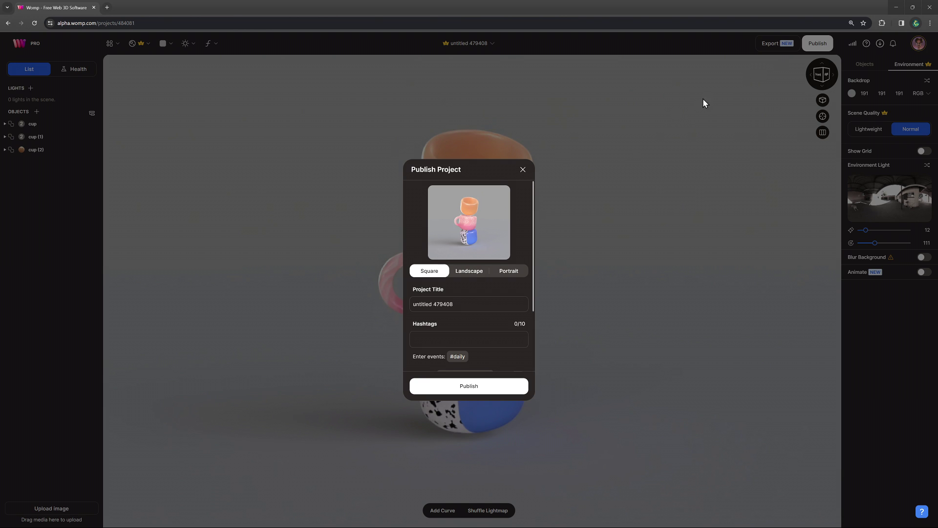
{"action": "key", "text": "ctrl+a"}
{"action": "type", "text": "Cu"}
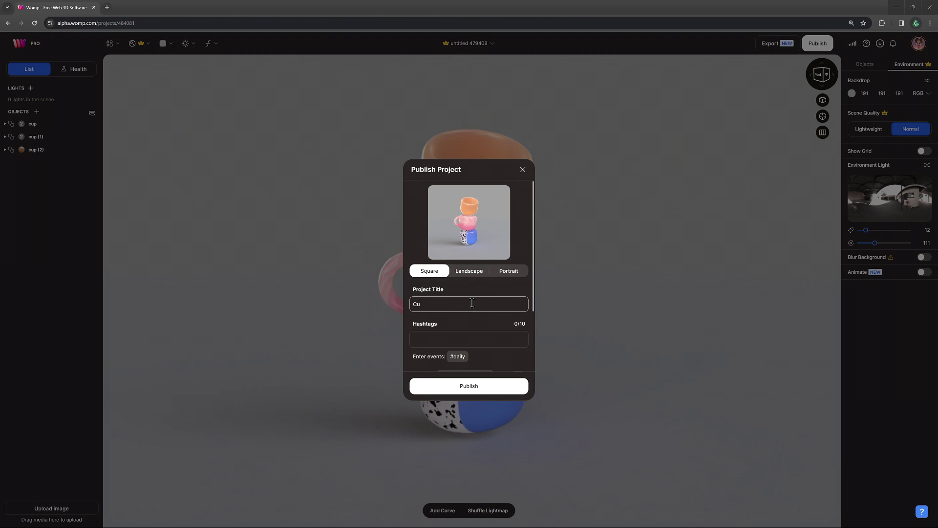
{"action": "left_click", "coordinate": [457, 338]}
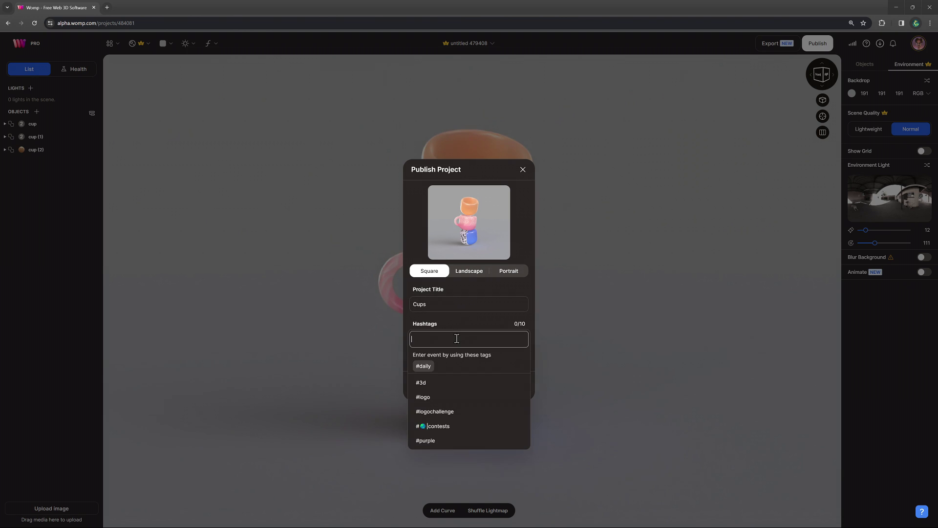
{"action": "type", "text": "easy"}
{"action": "key", "text": "Return"}
{"action": "left_click", "coordinate": [482, 318]}
{"action": "scroll", "coordinate": [482, 320], "scroll_direction": "down", "scroll_amount": 2}
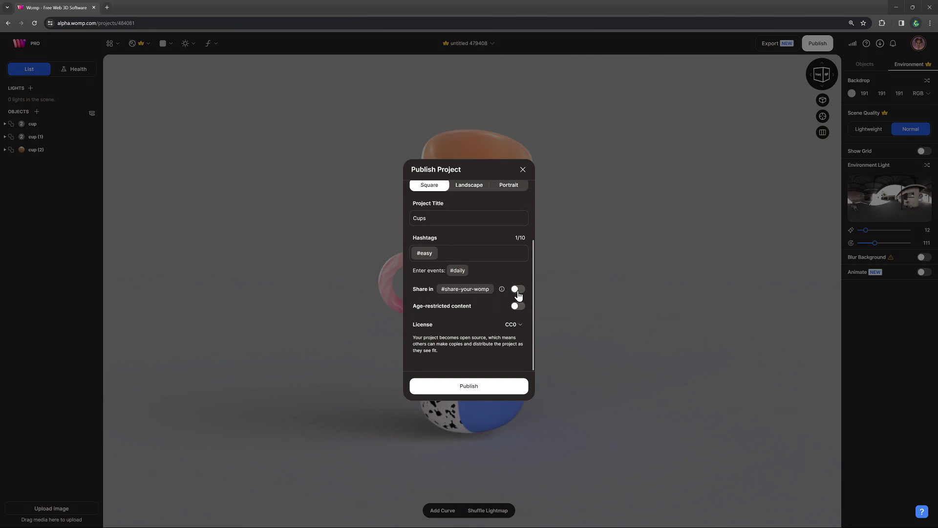